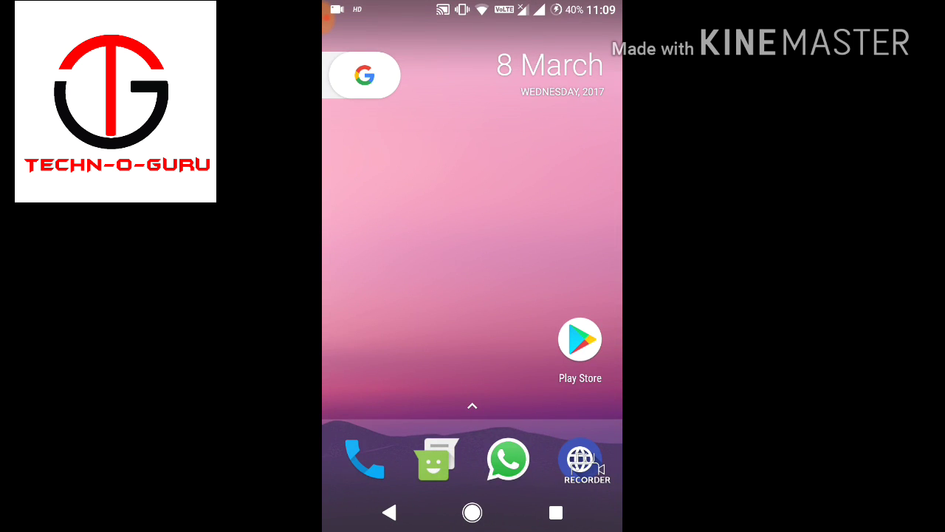
- Open Settings from the Quick Settings panel
{"action": "scroll", "coordinate": [472, 295], "scroll_direction": "down", "scroll_amount": 5}
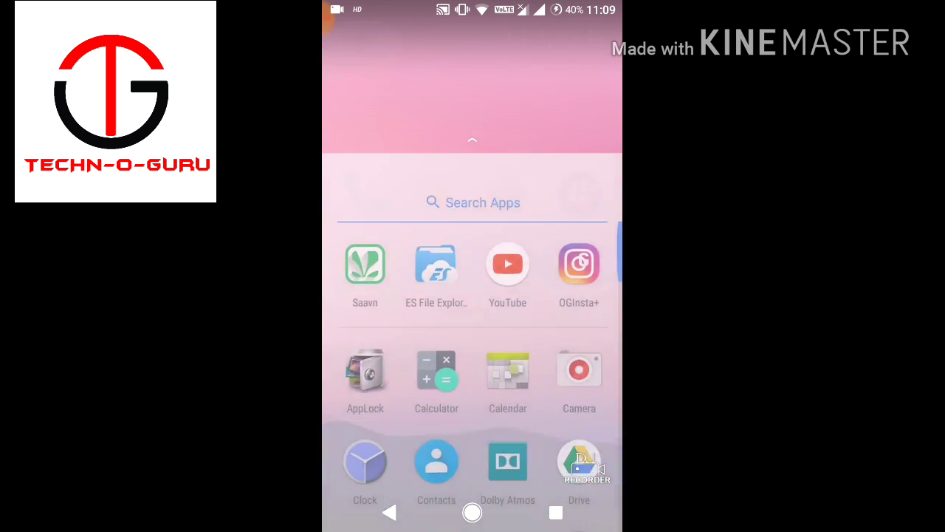
{"action": "scroll", "coordinate": [472, 295], "scroll_direction": "down", "scroll_amount": 5}
{"action": "scroll", "coordinate": [472, 295], "scroll_direction": "up", "scroll_amount": 2}
{"action": "scroll", "coordinate": [473, 296], "scroll_direction": "up", "scroll_amount": 5}
{"action": "left_click_drag", "start_coordinate": [472, 7], "coordinate": [472, 444]}
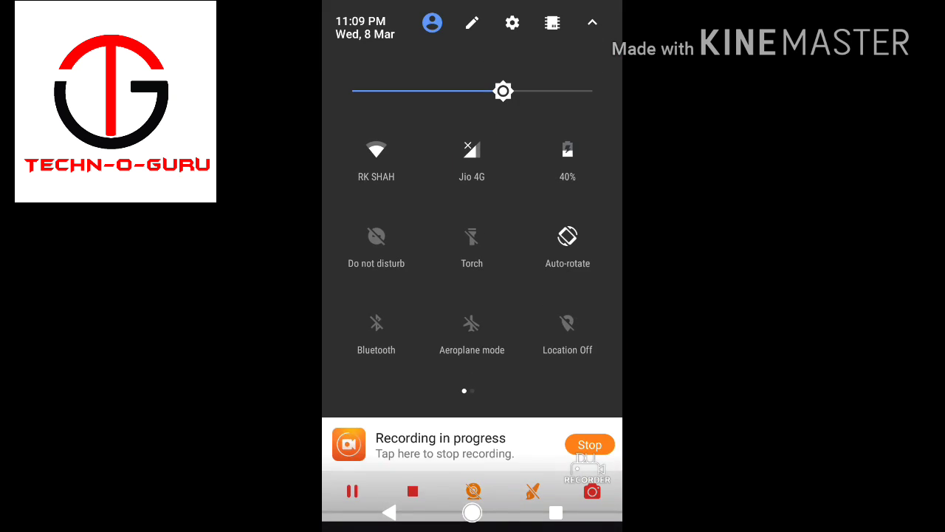
{"action": "left_click", "coordinate": [513, 23]}
- Turn on Show taps in Developer options
{"action": "left_click", "coordinate": [458, 404]}
{"action": "scroll", "coordinate": [473, 296], "scroll_direction": "down", "scroll_amount": 5}
{"action": "scroll", "coordinate": [473, 296], "scroll_direction": "down", "scroll_amount": 4}
{"action": "scroll", "coordinate": [473, 296], "scroll_direction": "down", "scroll_amount": 5}
{"action": "scroll", "coordinate": [473, 295], "scroll_direction": "down", "scroll_amount": 5}
{"action": "scroll", "coordinate": [473, 295], "scroll_direction": "down", "scroll_amount": 4}
{"action": "scroll", "coordinate": [473, 296], "scroll_direction": "down", "scroll_amount": 5}
{"action": "scroll", "coordinate": [473, 296], "scroll_direction": "down", "scroll_amount": 5}
{"action": "scroll", "coordinate": [473, 296], "scroll_direction": "down", "scroll_amount": 3}
{"action": "scroll", "coordinate": [472, 296], "scroll_direction": "down", "scroll_amount": 2}
{"action": "left_click", "coordinate": [591, 310]}
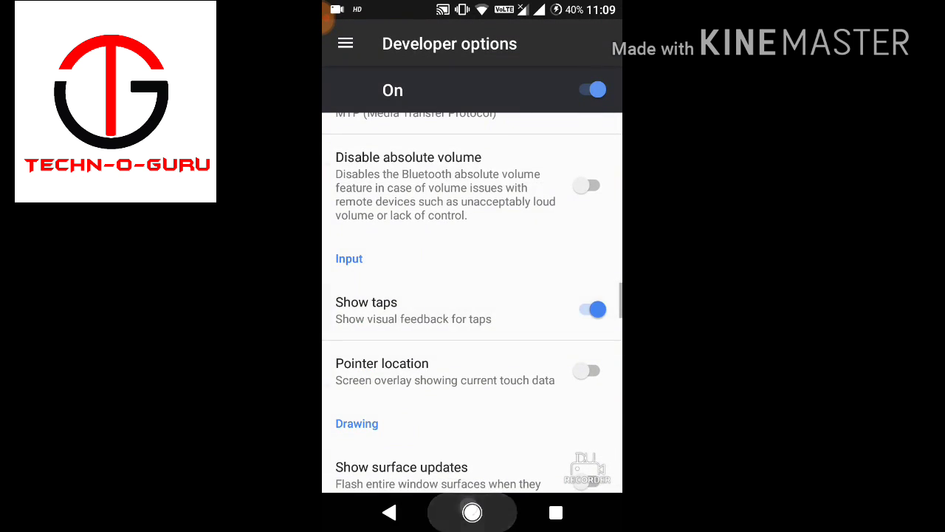
- Return to the home screen and expand the full Quick Settings panel
{"action": "left_click", "coordinate": [473, 512]}
{"action": "left_click_drag", "start_coordinate": [473, 8], "coordinate": [473, 296]}
{"action": "mouse_move", "coordinate": [516, 44]}
{"action": "left_mouse_down"}
{"action": "mouse_move", "coordinate": [519, 180]}
{"action": "mouse_move", "coordinate": [518, 30]}
{"action": "left_mouse_up"}
{"action": "left_click_drag", "start_coordinate": [473, 368], "coordinate": [473, 148]}
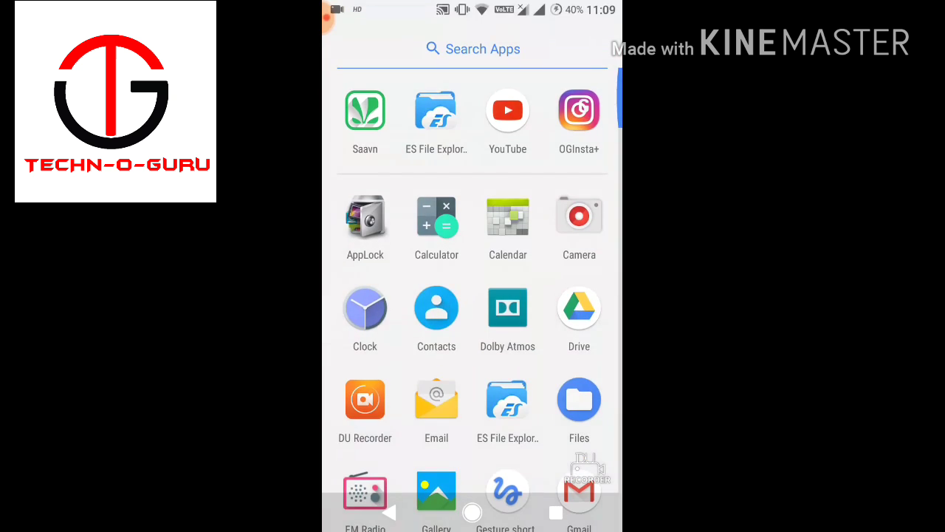
{"action": "left_click_drag", "start_coordinate": [472, 407], "coordinate": [472, 184]}
{"action": "left_click_drag", "start_coordinate": [473, 222], "coordinate": [473, 443]}
- Search the app drawer for 'Es' and 'Sa', then close it back to home
{"action": "type", "text": "E"}
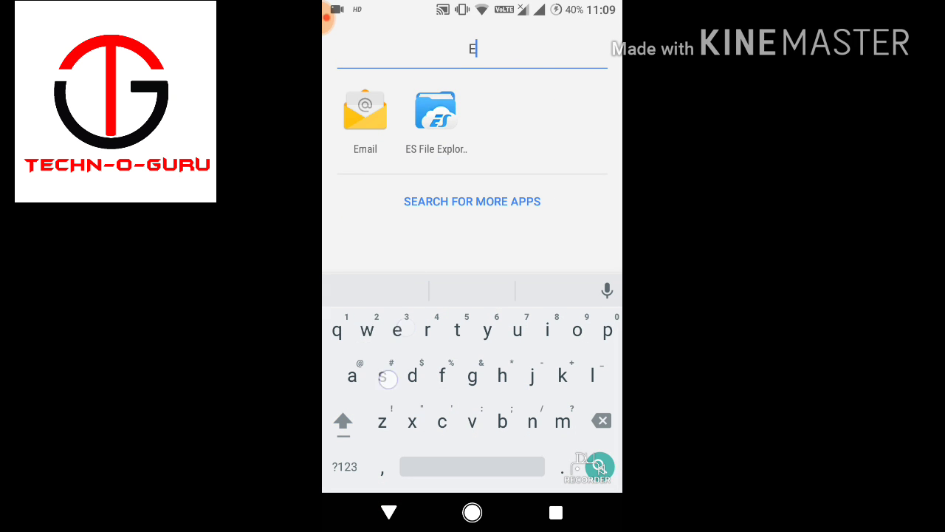
{"action": "type", "text": "s"}
{"action": "key", "text": "BackSpace"}
{"action": "key", "text": "BackSpace"}
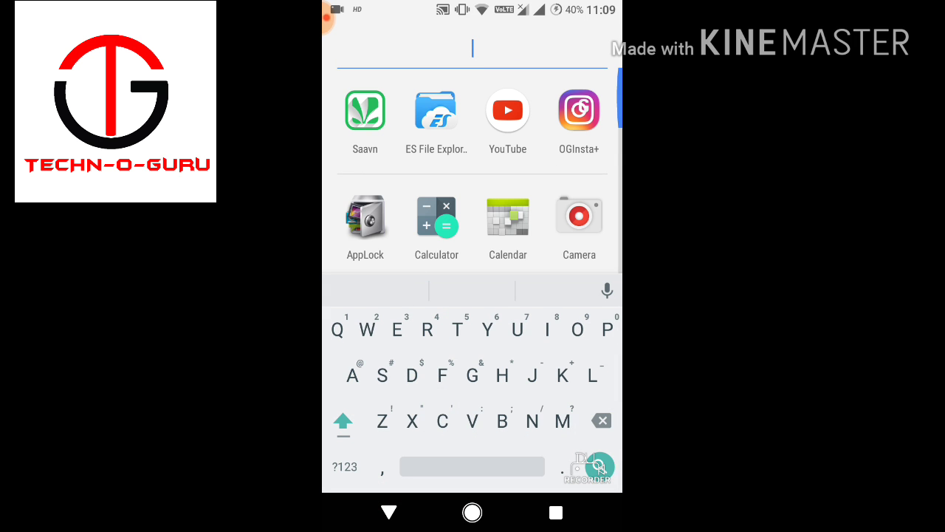
{"action": "type", "text": "Saa"}
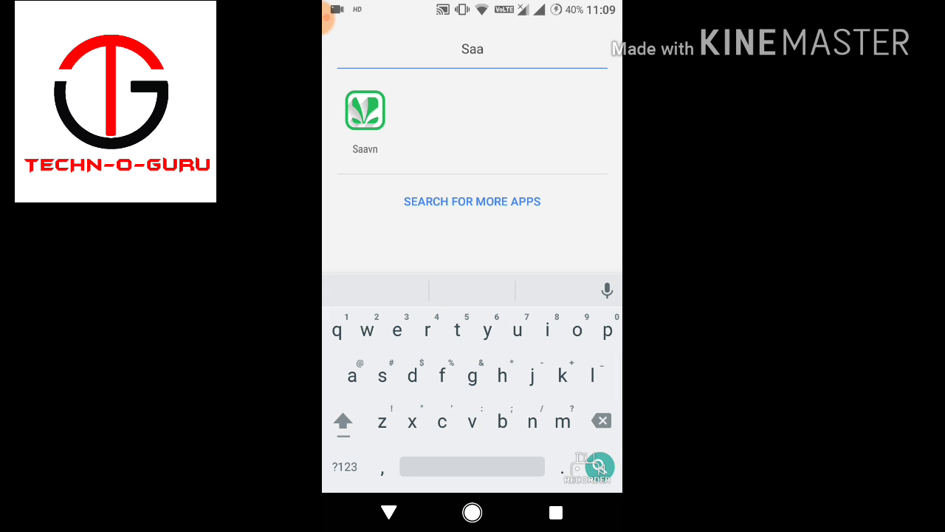
{"action": "key", "text": "BackSpace"}
{"action": "key", "text": "BackSpace"}
{"action": "key", "text": "BackSpace"}
{"action": "left_click", "coordinate": [390, 512]}
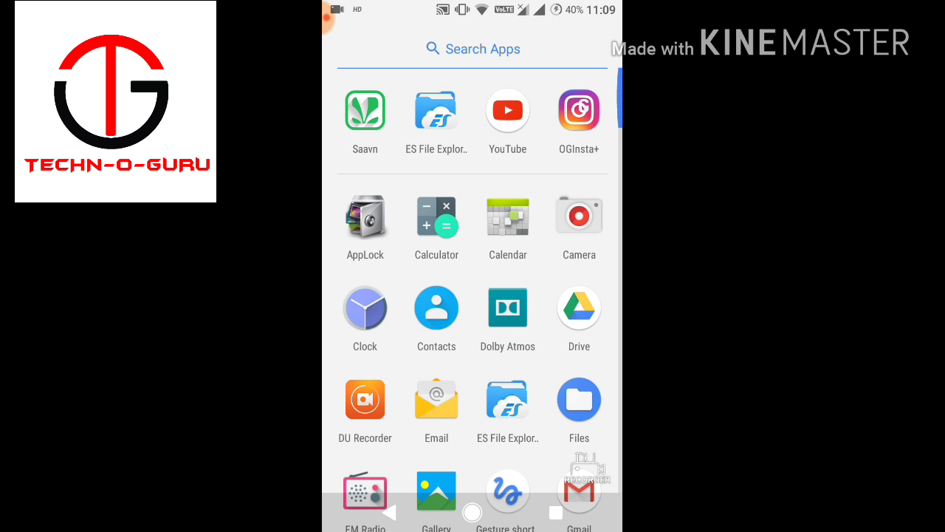
{"action": "left_click", "coordinate": [389, 512]}
- Expand Quick Settings, try swiping to its next page, then collapse it
{"action": "left_click_drag", "start_coordinate": [473, 3], "coordinate": [473, 296]}
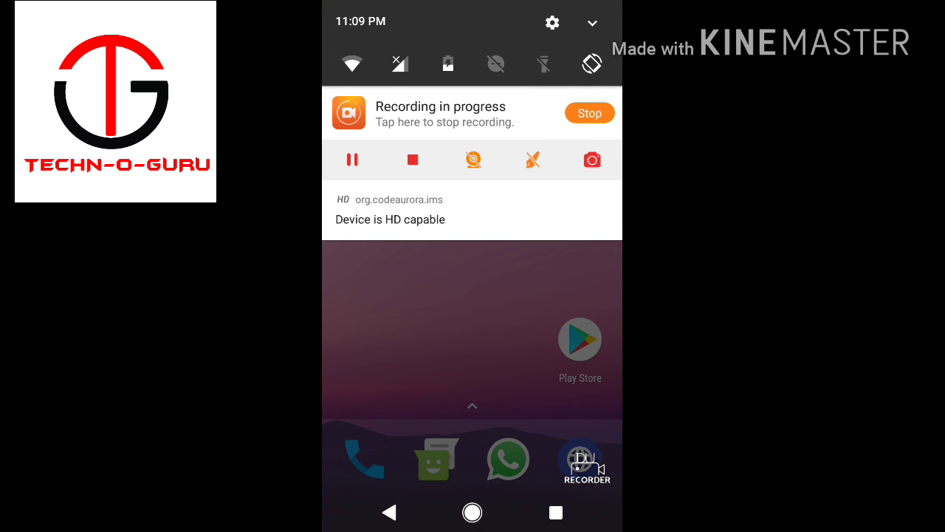
{"action": "left_click", "coordinate": [591, 23]}
{"action": "left_click_drag", "start_coordinate": [502, 258], "coordinate": [436, 257]}
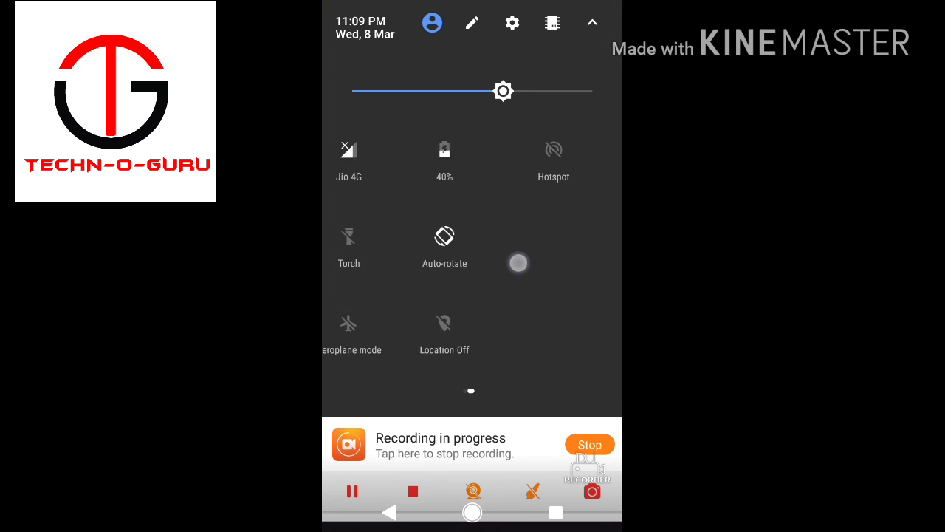
{"action": "left_click_drag", "start_coordinate": [552, 296], "coordinate": [552, 22]}
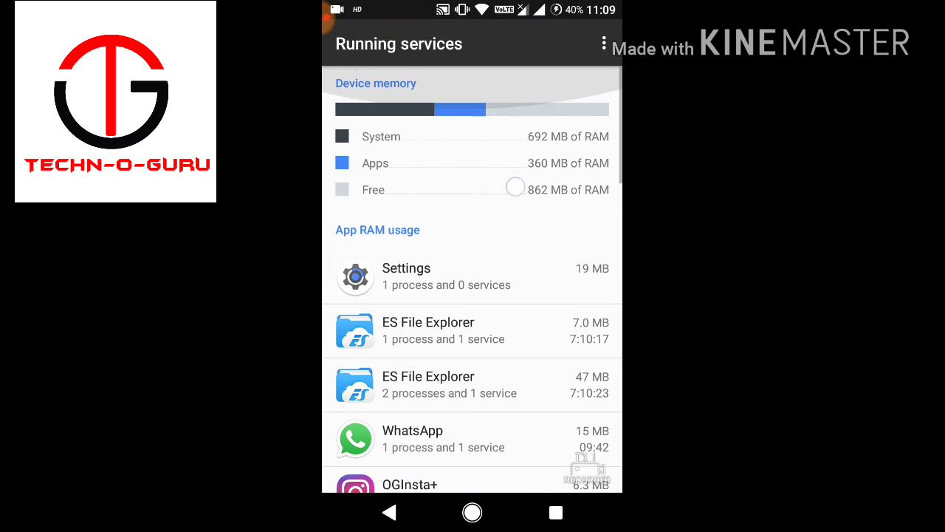
- Switch Running services to Show cached processes, then return to Developer options
{"action": "mouse_move", "coordinate": [524, 179]}
{"action": "left_mouse_down"}
{"action": "mouse_move", "coordinate": [472, 316]}
{"action": "mouse_move", "coordinate": [517, 126]}
{"action": "mouse_move", "coordinate": [522, 140]}
{"action": "mouse_move", "coordinate": [526, 131]}
{"action": "left_mouse_up"}
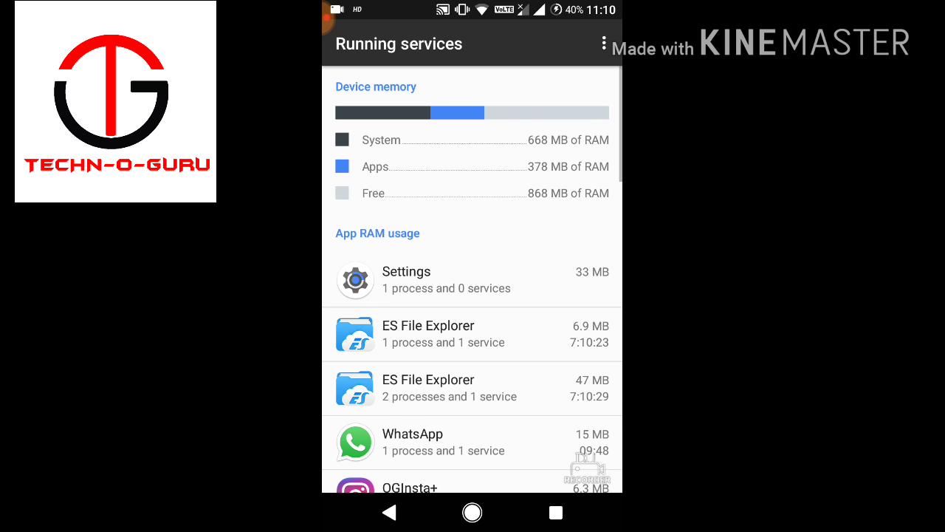
{"action": "left_click", "coordinate": [604, 46]}
{"action": "left_click", "coordinate": [551, 52]}
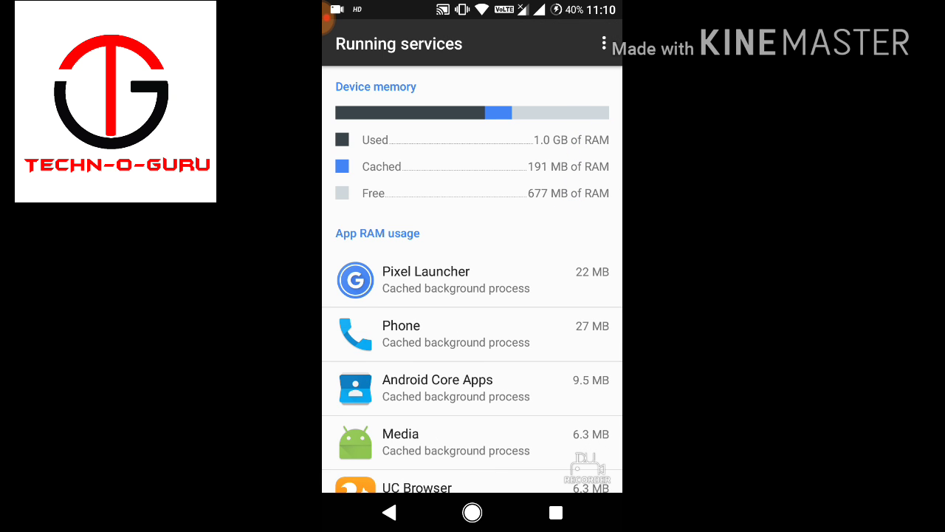
{"action": "left_click", "coordinate": [389, 512]}
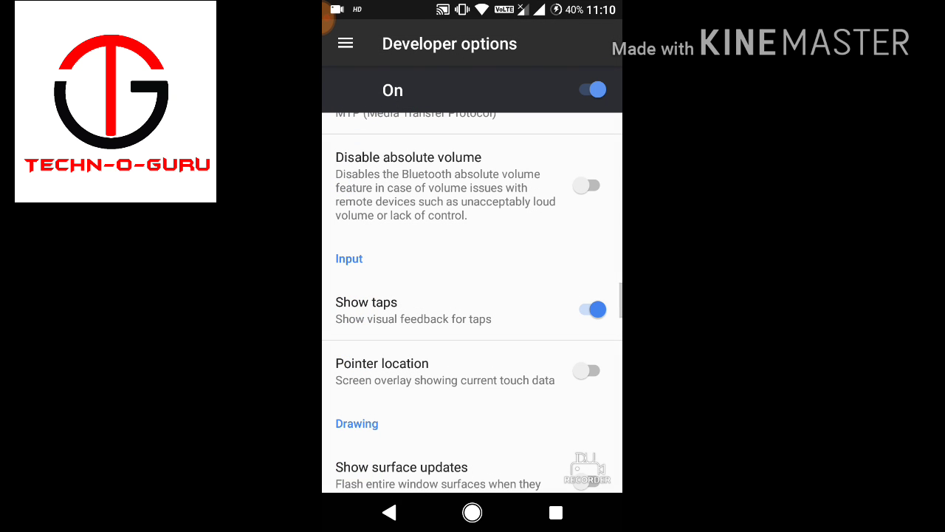
- Open About phone and tap the AEX logo in its header
{"action": "left_click", "coordinate": [389, 512]}
{"action": "left_click", "coordinate": [420, 463]}
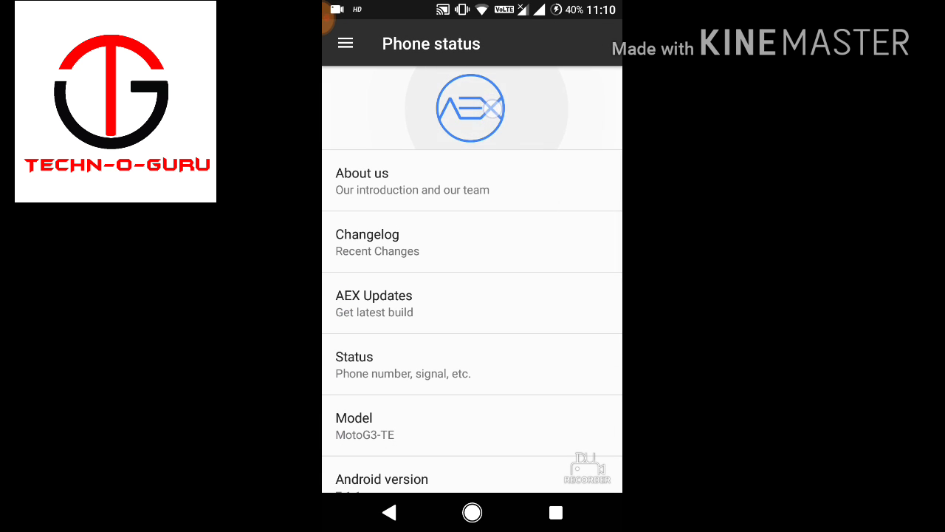
{"action": "left_click", "coordinate": [493, 109]}
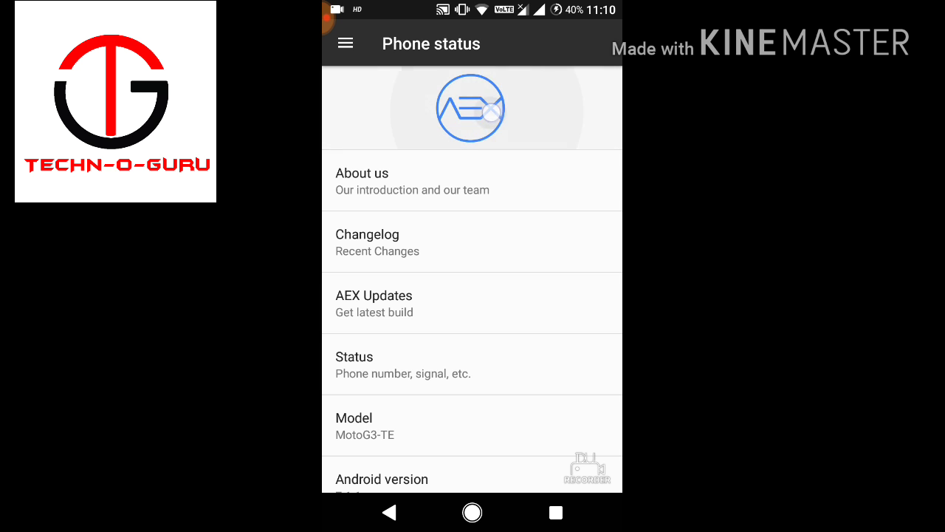
{"action": "left_click_drag", "start_coordinate": [493, 355], "coordinate": [547, 207]}
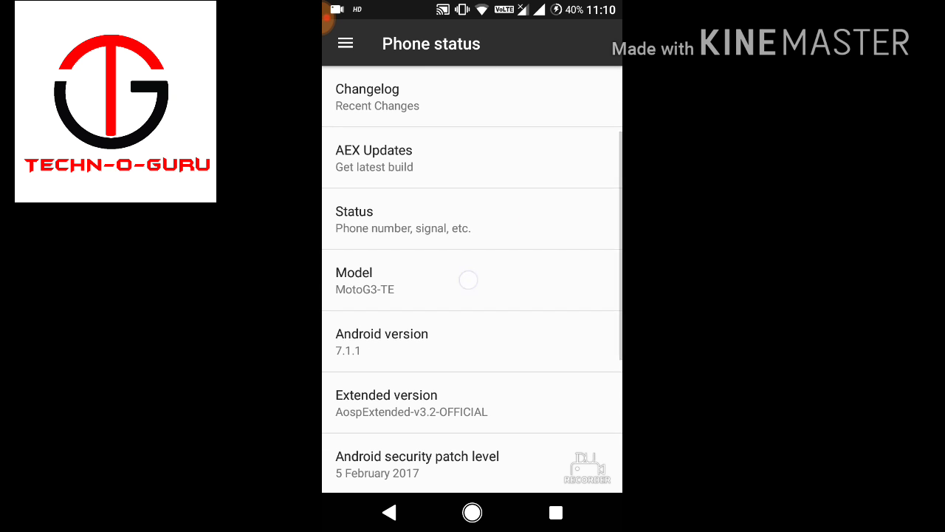
{"action": "left_click", "coordinate": [457, 287]}
{"action": "left_click_drag", "start_coordinate": [401, 273], "coordinate": [525, 263]}
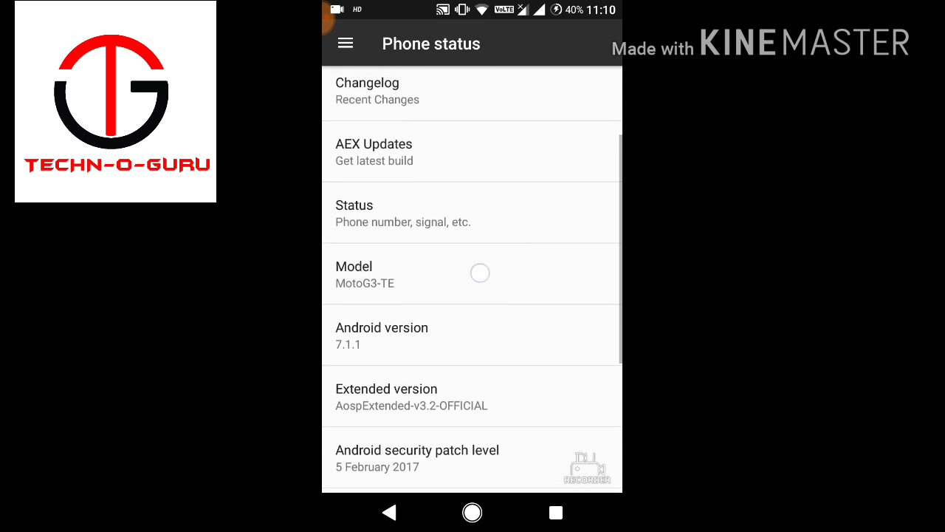
- Launch the Android Nougat easter egg from Android version and tap its N logo twice
{"action": "triple_click", "coordinate": [428, 319]}
{"action": "left_click", "coordinate": [496, 252]}
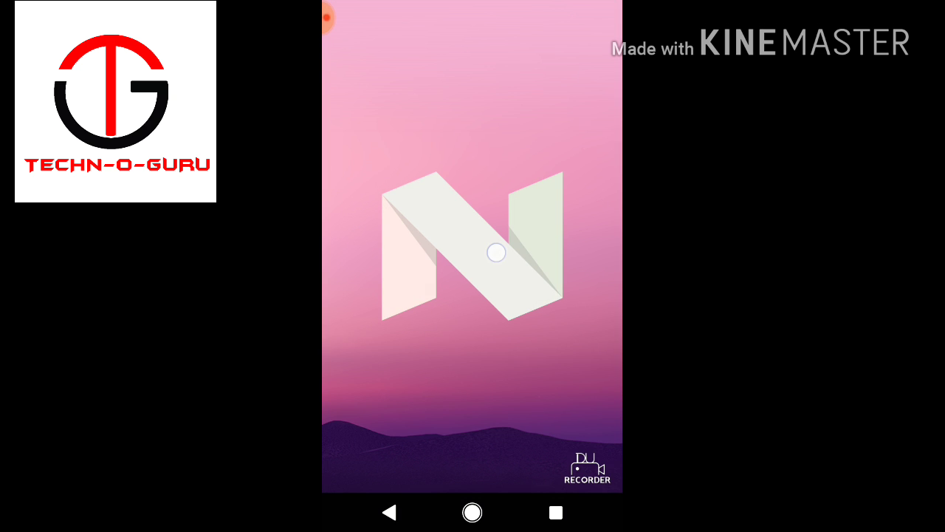
{"action": "left_click", "coordinate": [497, 265]}
{"action": "left_click", "coordinate": [389, 512]}
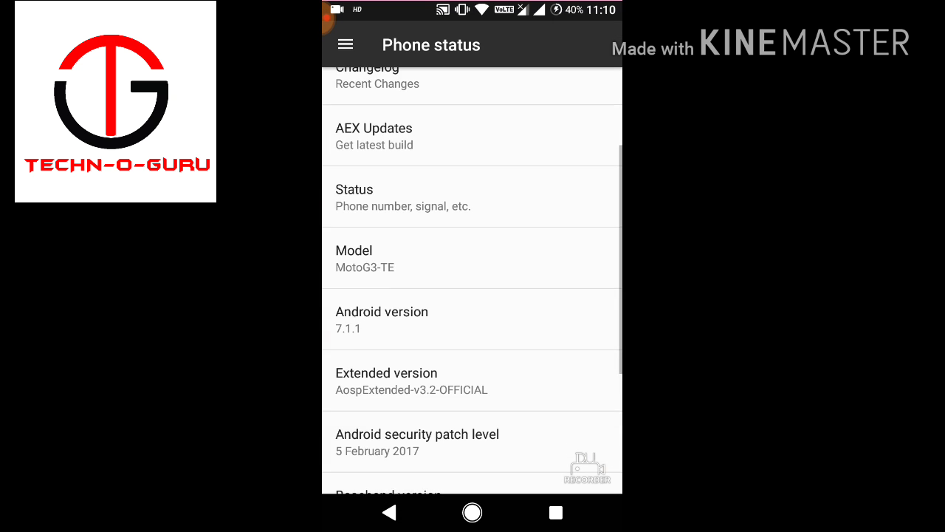
- Return to the main Settings list by way of the recent apps overview
{"action": "left_click_drag", "start_coordinate": [566, 384], "coordinate": [566, 170]}
{"action": "left_click", "coordinate": [534, 193]}
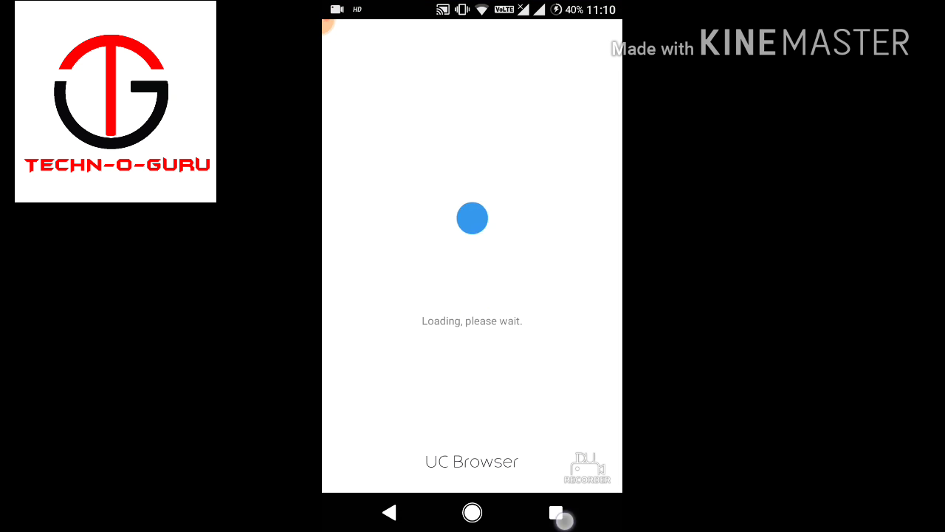
{"action": "left_click", "coordinate": [564, 519]}
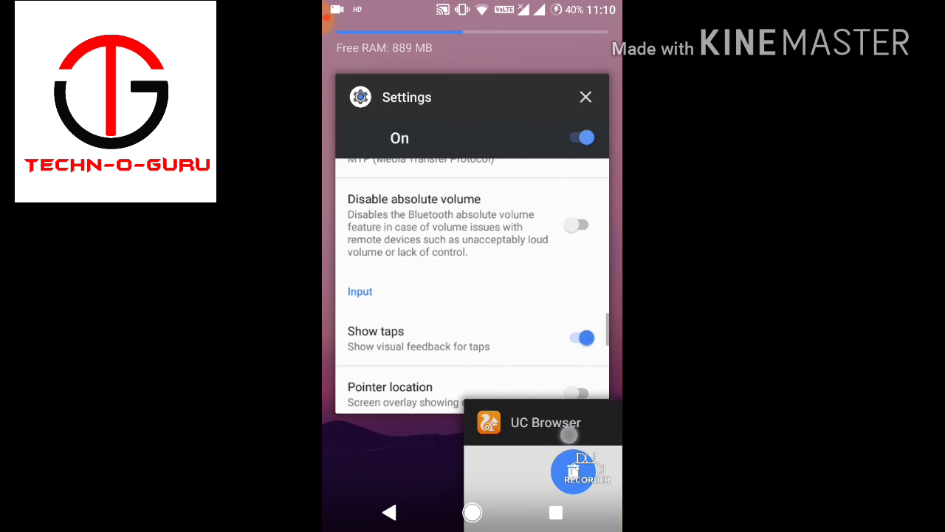
{"action": "left_click", "coordinate": [484, 357]}
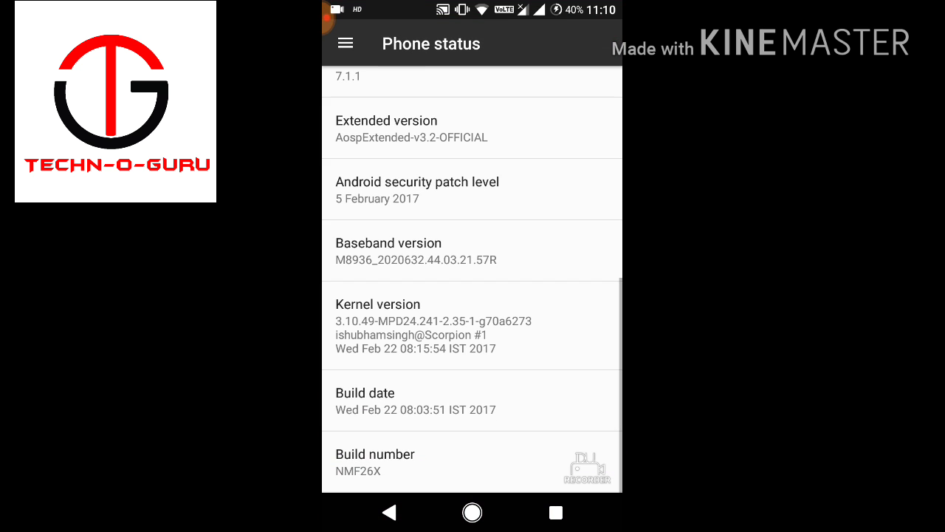
{"action": "left_click", "coordinate": [389, 512]}
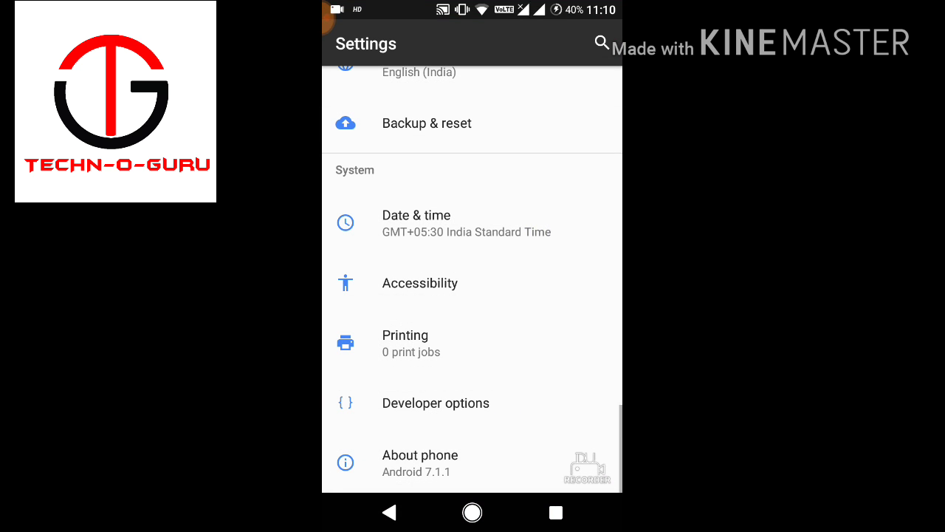
{"action": "left_click_drag", "start_coordinate": [536, 247], "coordinate": [494, 382]}
{"action": "left_click_drag", "start_coordinate": [494, 236], "coordinate": [494, 374]}
{"action": "left_click_drag", "start_coordinate": [472, 192], "coordinate": [472, 396]}
{"action": "left_click", "coordinate": [494, 231]}
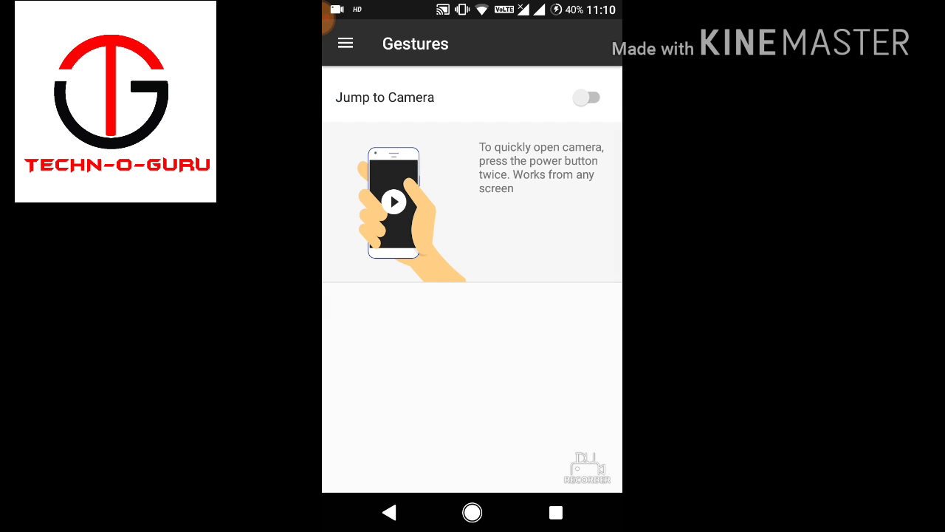
{"action": "left_click_drag", "start_coordinate": [436, 232], "coordinate": [437, 310]}
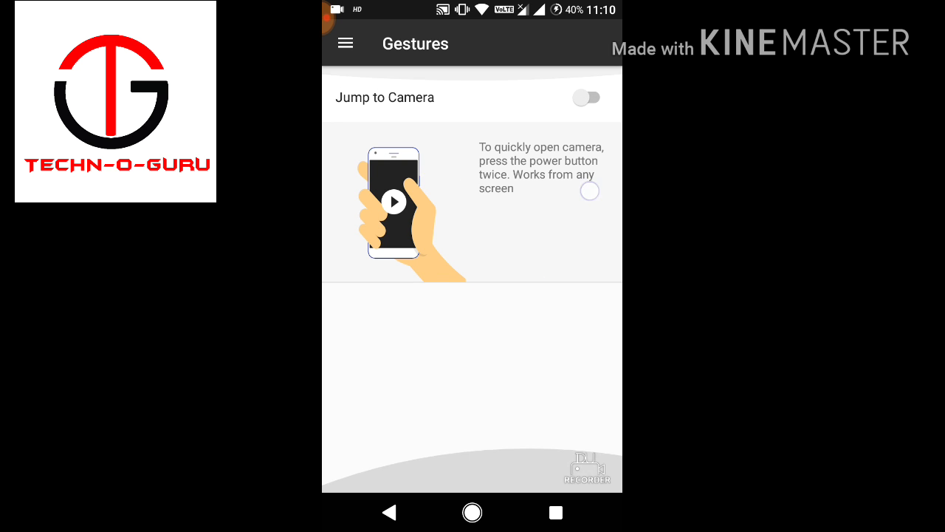
{"action": "left_click", "coordinate": [389, 512]}
{"action": "left_click_drag", "start_coordinate": [517, 281], "coordinate": [502, 426]}
{"action": "left_click", "coordinate": [536, 268]}
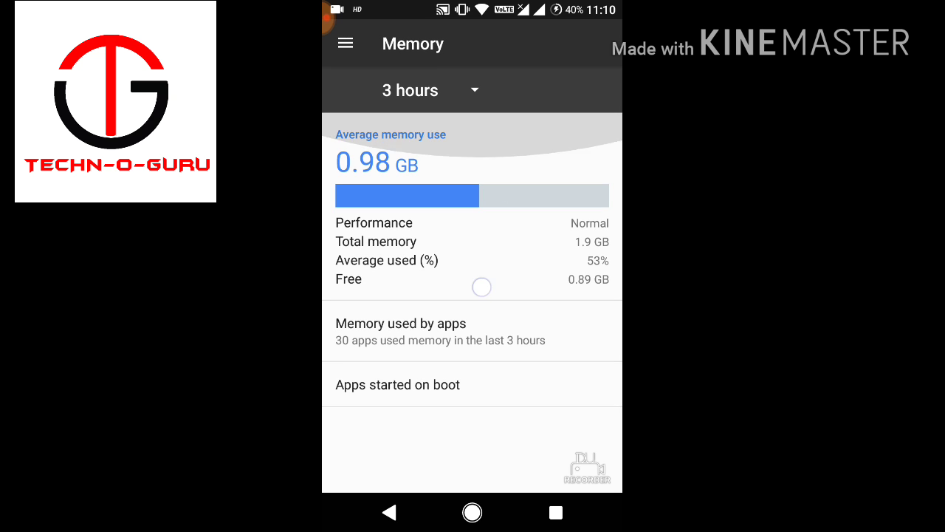
{"action": "left_click_drag", "start_coordinate": [480, 289], "coordinate": [532, 158]}
{"action": "left_click", "coordinate": [428, 384]}
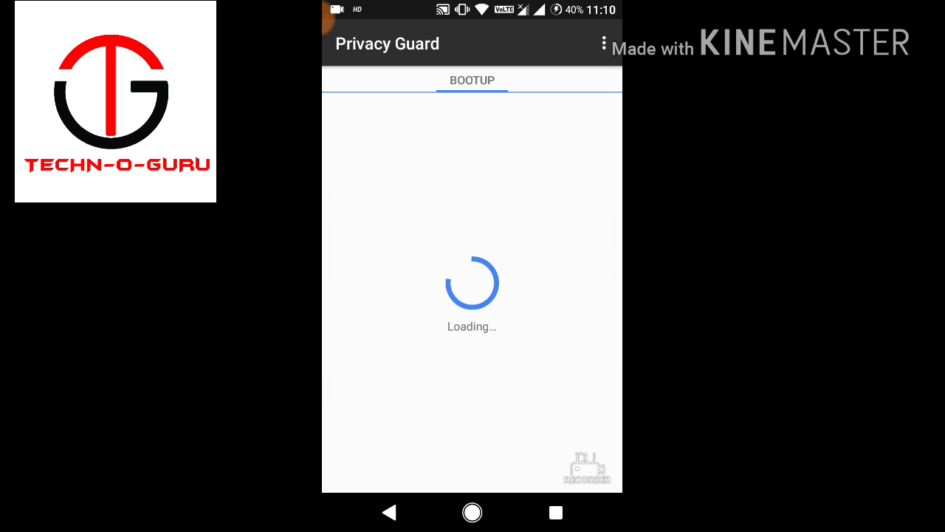
{"action": "mouse_move", "coordinate": [516, 353]}
{"action": "left_mouse_down"}
{"action": "mouse_move", "coordinate": [574, 177]}
{"action": "mouse_move", "coordinate": [613, 274]}
{"action": "mouse_move", "coordinate": [509, 431]}
{"action": "left_mouse_up"}
{"action": "left_click", "coordinate": [391, 513]}
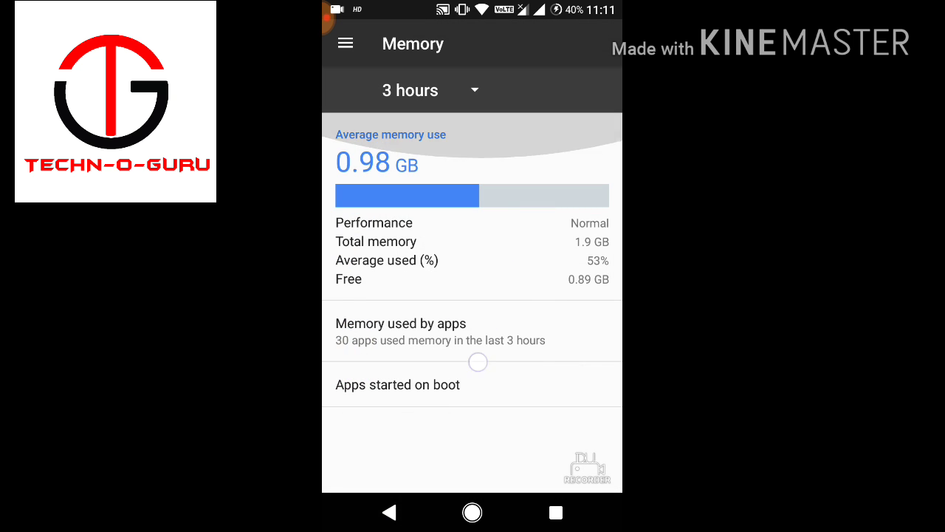
{"action": "left_click", "coordinate": [391, 511]}
{"action": "left_click_drag", "start_coordinate": [532, 287], "coordinate": [512, 384]}
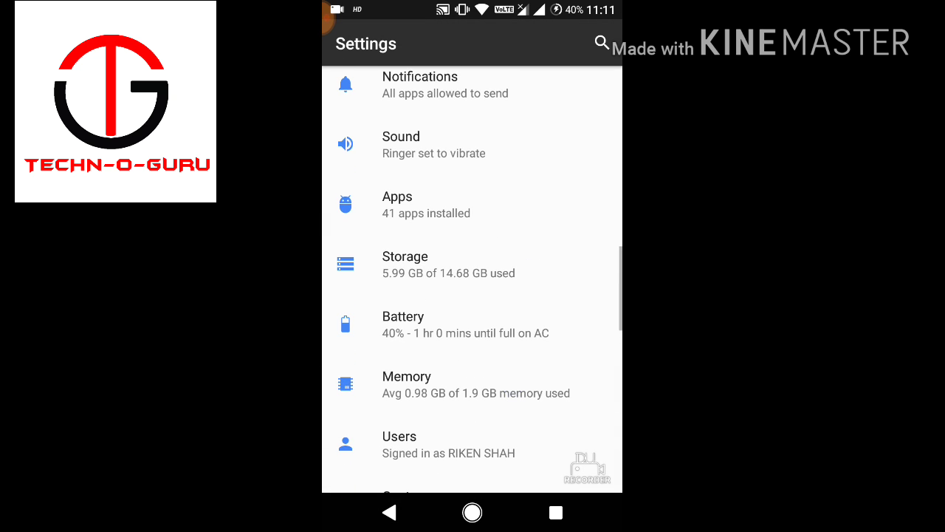
{"action": "left_click", "coordinate": [473, 260]}
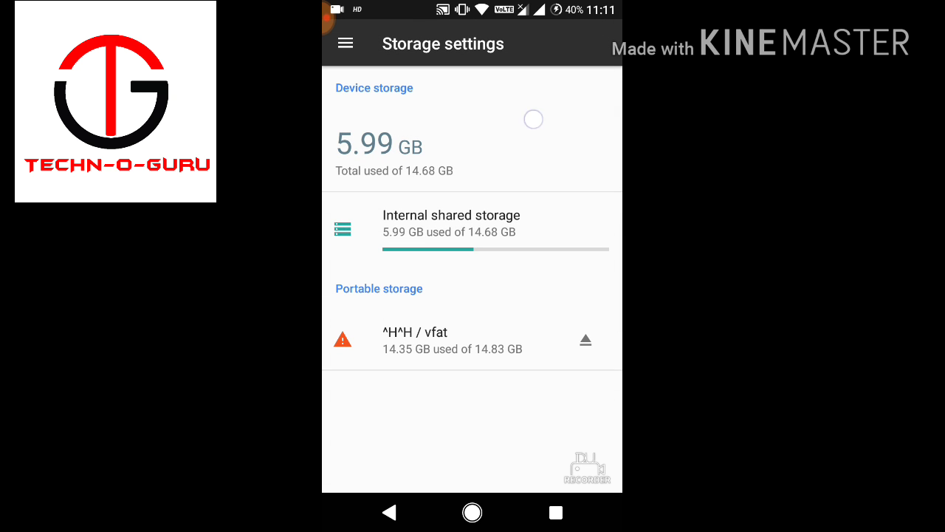
{"action": "mouse_move", "coordinate": [533, 119]}
{"action": "left_mouse_down"}
{"action": "mouse_move", "coordinate": [443, 348]}
{"action": "mouse_move", "coordinate": [601, 152]}
{"action": "mouse_move", "coordinate": [407, 263]}
{"action": "mouse_move", "coordinate": [487, 408]}
{"action": "mouse_move", "coordinate": [555, 135]}
{"action": "left_mouse_up"}
{"action": "left_click", "coordinate": [451, 223]}
{"action": "left_click", "coordinate": [389, 511]}
{"action": "left_click", "coordinate": [389, 512]}
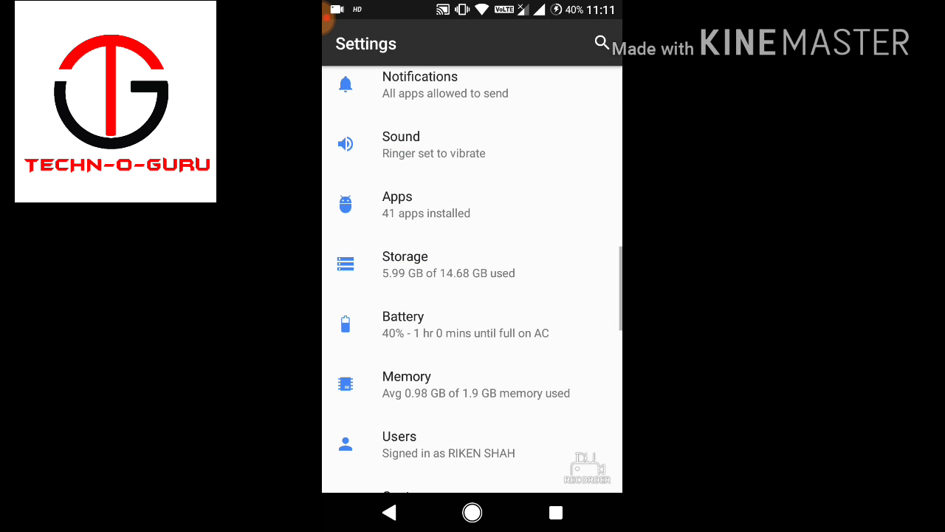
{"action": "left_click_drag", "start_coordinate": [553, 287], "coordinate": [553, 480]}
- Check Magisk Manager shows v11.1 properly rooted, then go to the Extensions screen
{"action": "left_click_drag", "start_coordinate": [559, 247], "coordinate": [527, 371]}
{"action": "left_click", "coordinate": [525, 270]}
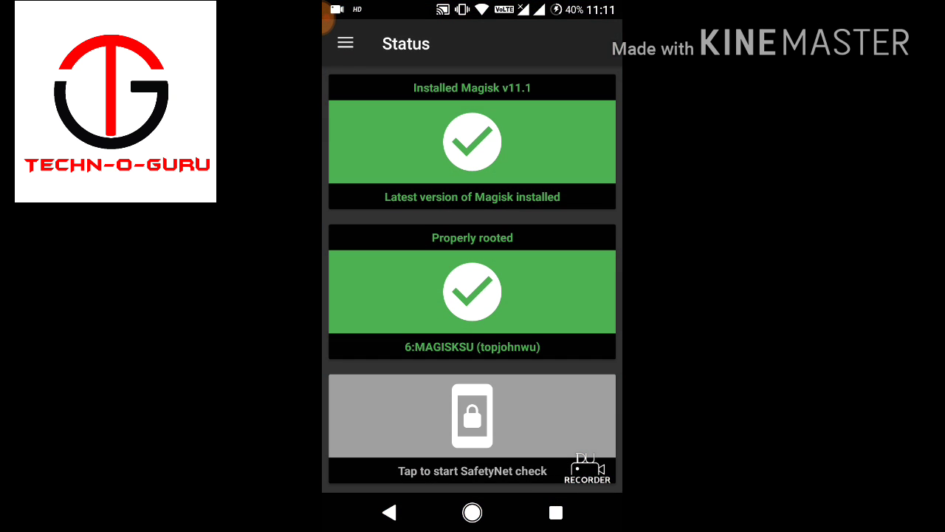
{"action": "left_click_drag", "start_coordinate": [420, 158], "coordinate": [440, 415]}
{"action": "left_click", "coordinate": [389, 512]}
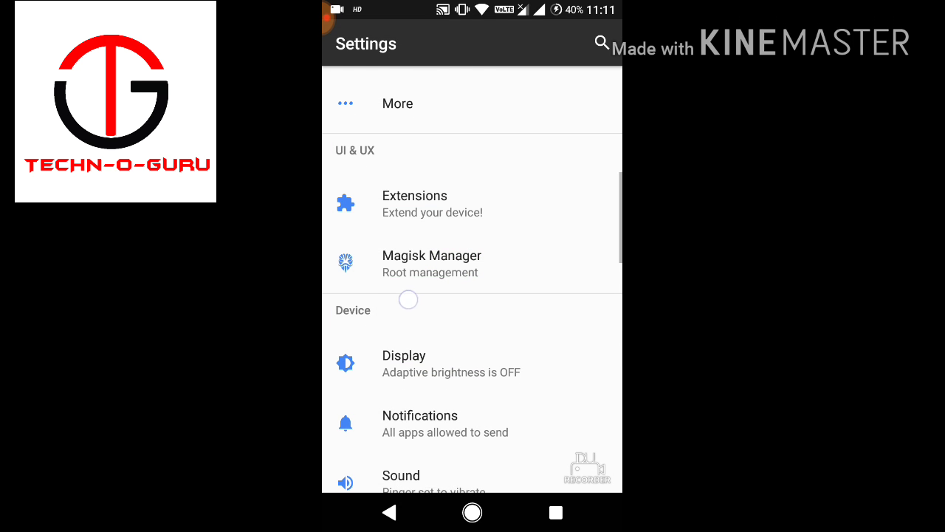
{"action": "left_click", "coordinate": [428, 251]}
- Page through Extensions categories to Status Bar and open the carrier label settings
{"action": "mouse_move", "coordinate": [398, 267]}
{"action": "left_mouse_down"}
{"action": "mouse_move", "coordinate": [465, 262]}
{"action": "mouse_move", "coordinate": [386, 300]}
{"action": "left_mouse_up"}
{"action": "left_click_drag", "start_coordinate": [487, 302], "coordinate": [420, 308]}
{"action": "left_click_drag", "start_coordinate": [517, 314], "coordinate": [431, 322]}
{"action": "left_click_drag", "start_coordinate": [509, 318], "coordinate": [436, 319]}
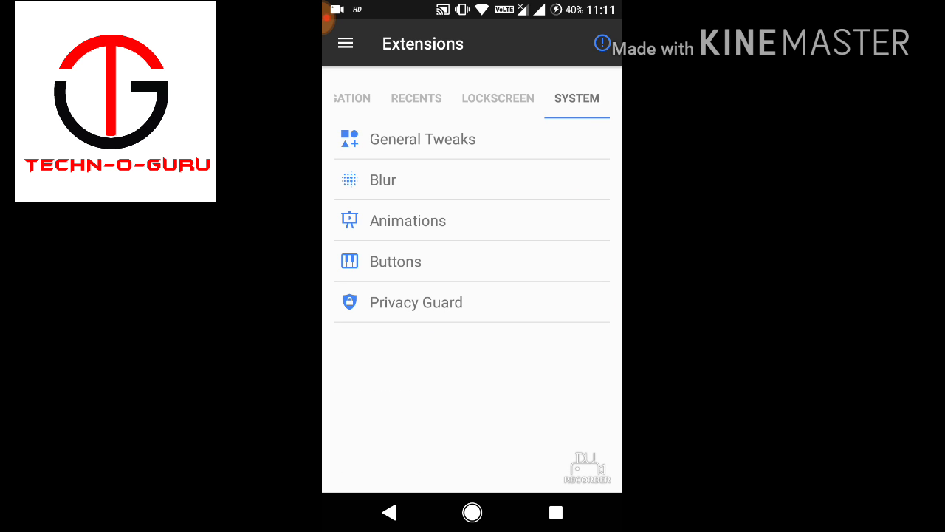
{"action": "left_click_drag", "start_coordinate": [542, 316], "coordinate": [458, 318]}
{"action": "left_click_drag", "start_coordinate": [443, 362], "coordinate": [553, 362]}
{"action": "left_click_drag", "start_coordinate": [421, 332], "coordinate": [553, 336]}
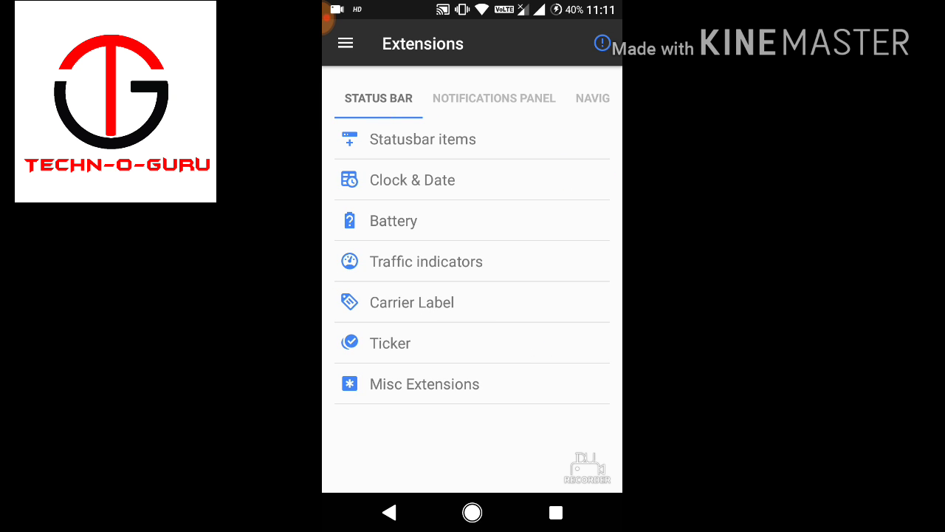
{"action": "left_click", "coordinate": [412, 302]}
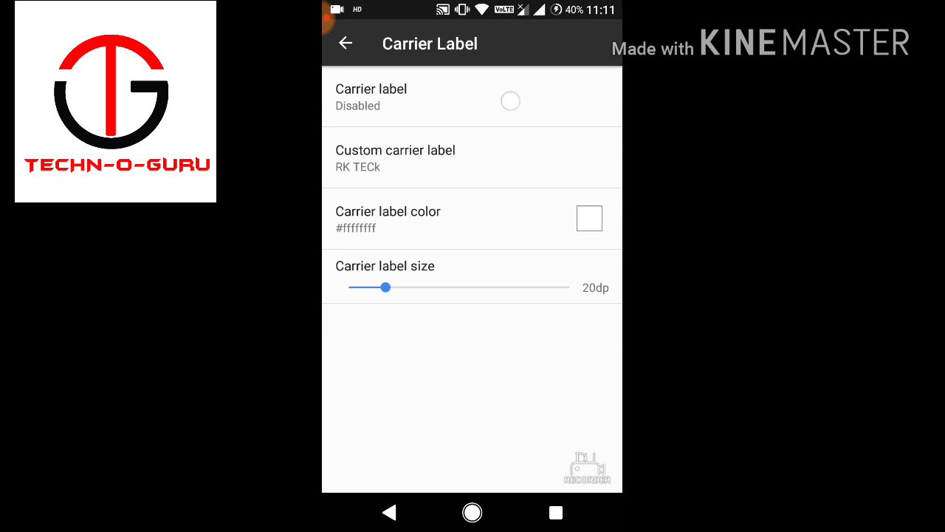
- Show the carrier label on lockscreen and status bar with custom text TECHNOGURU
{"action": "left_click", "coordinate": [511, 101]}
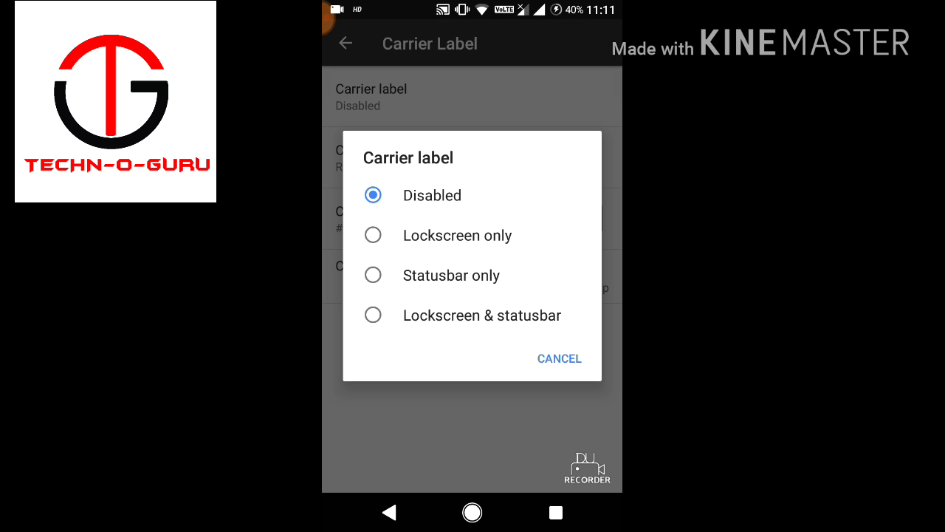
{"action": "left_click", "coordinate": [373, 314]}
{"action": "left_click", "coordinate": [395, 158]}
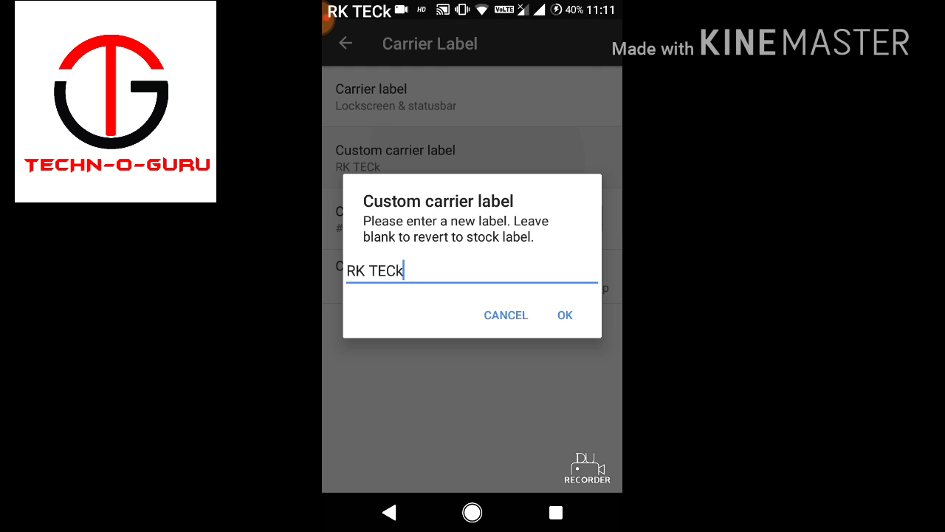
{"action": "key", "text": "BackSpace"}
{"action": "key", "text": "BackSpace"}
{"action": "key", "text": "BackSpace"}
{"action": "key", "text": "BackSpace"}
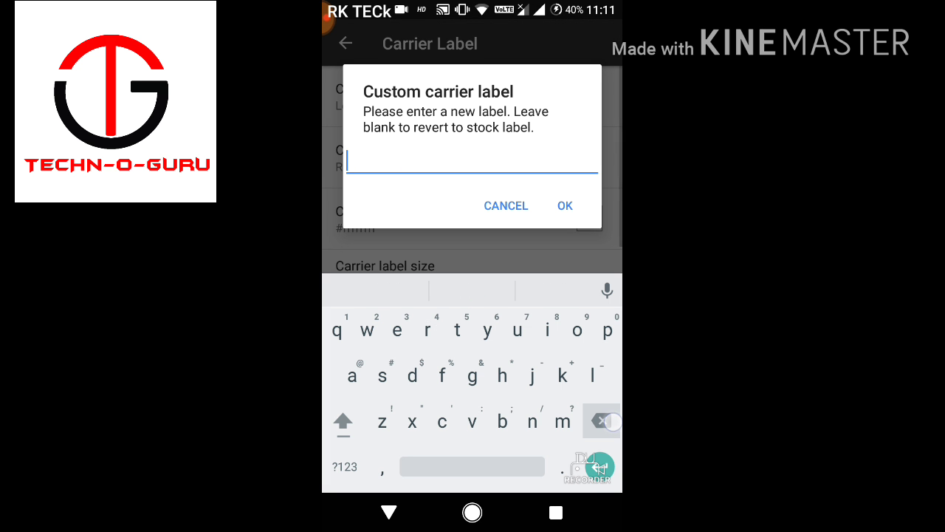
{"action": "type", "text": "TE"}
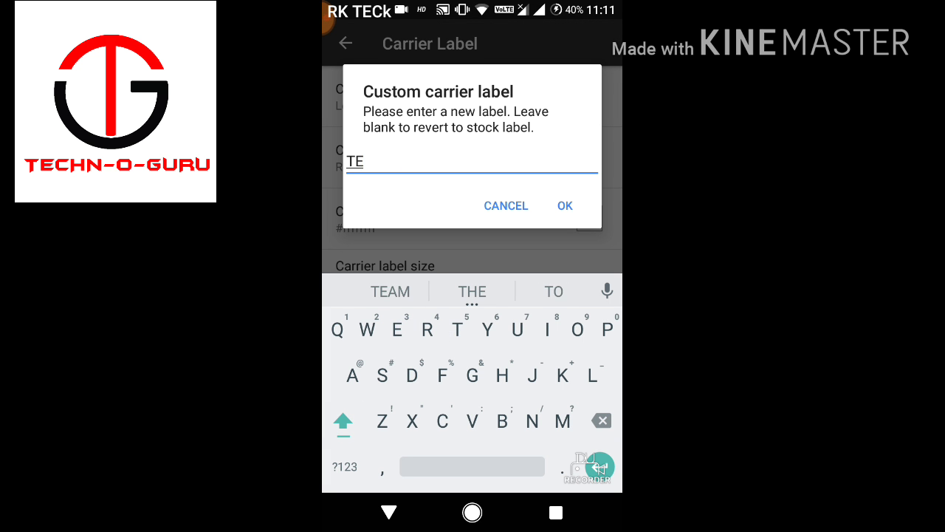
{"action": "type", "text": "CHNO"}
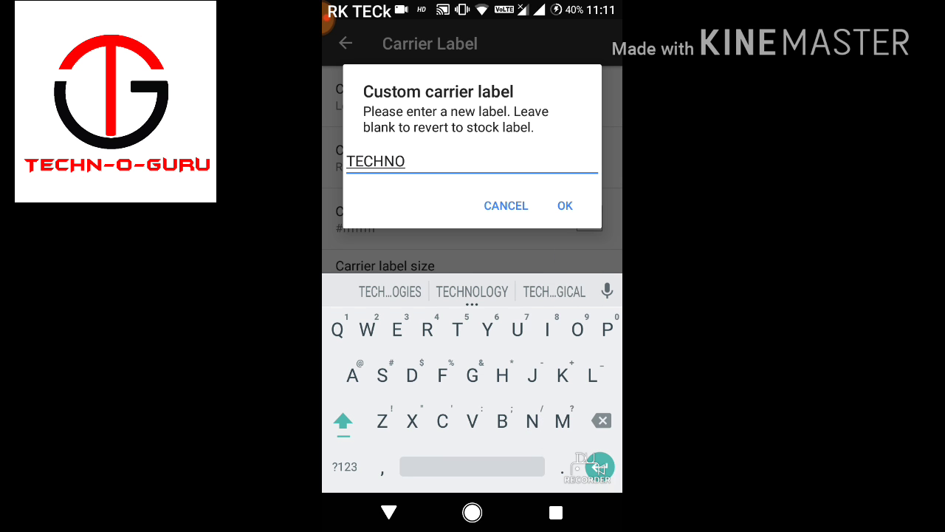
{"action": "type", "text": "GURI"}
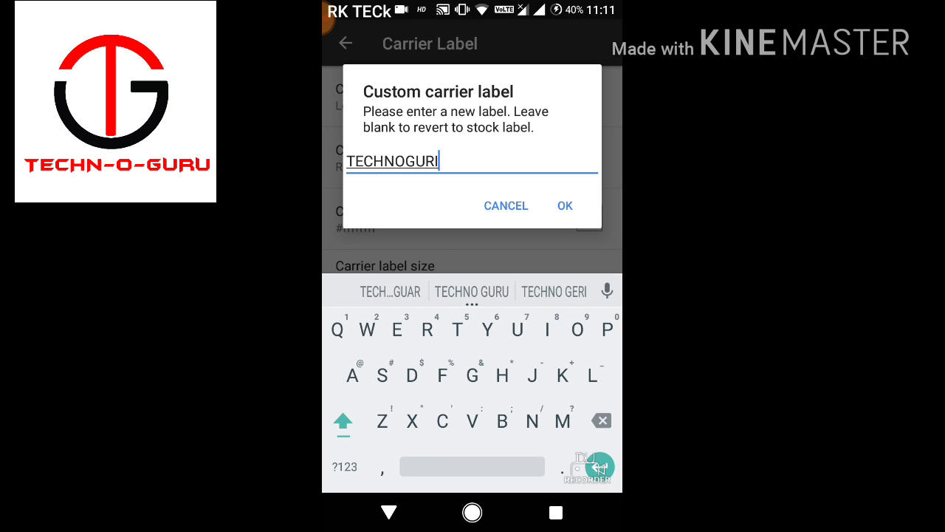
{"action": "key", "text": "BackSpace"}
{"action": "type", "text": "U"}
{"action": "left_click", "coordinate": [578, 213]}
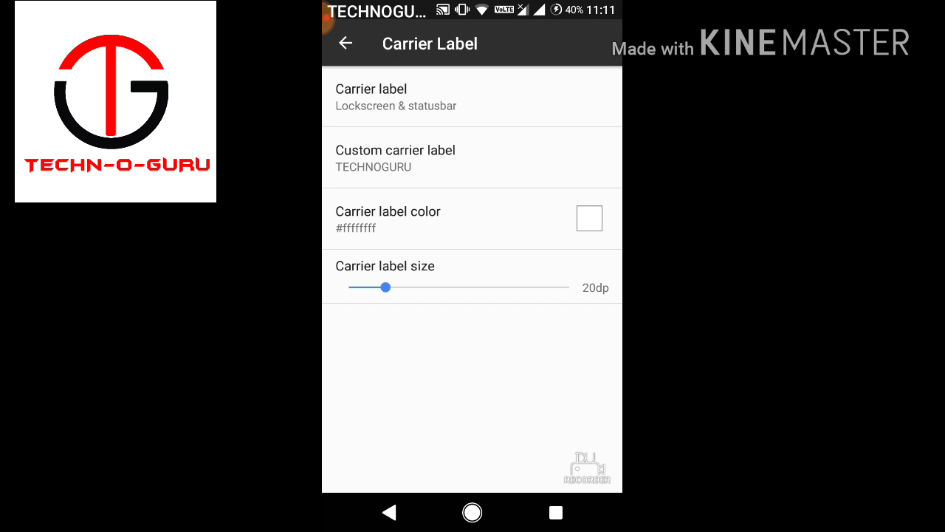
- Set the carrier label size to 10dp and its colour to red (#ffdc1c1c)
{"action": "left_click", "coordinate": [363, 287]}
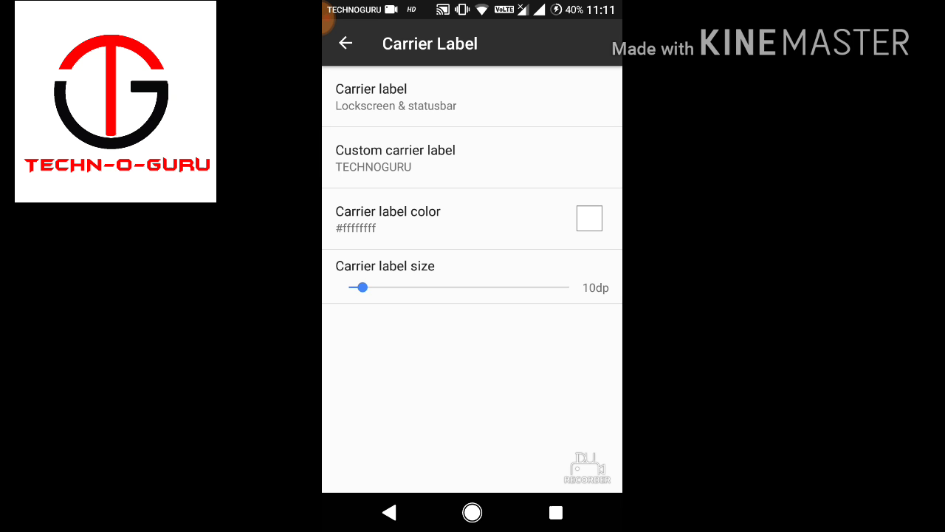
{"action": "left_click", "coordinate": [443, 218]}
{"action": "left_click", "coordinate": [590, 218]}
{"action": "left_click", "coordinate": [536, 149]}
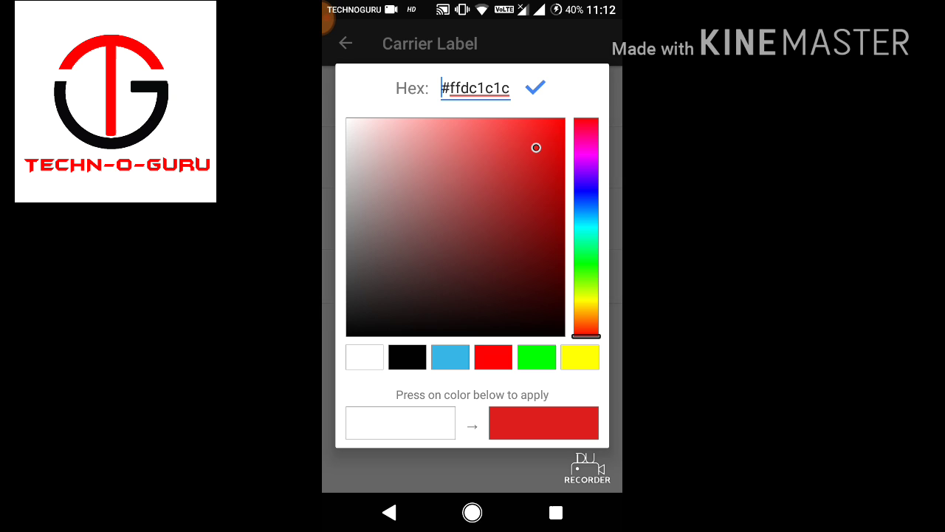
{"action": "left_click", "coordinate": [549, 423]}
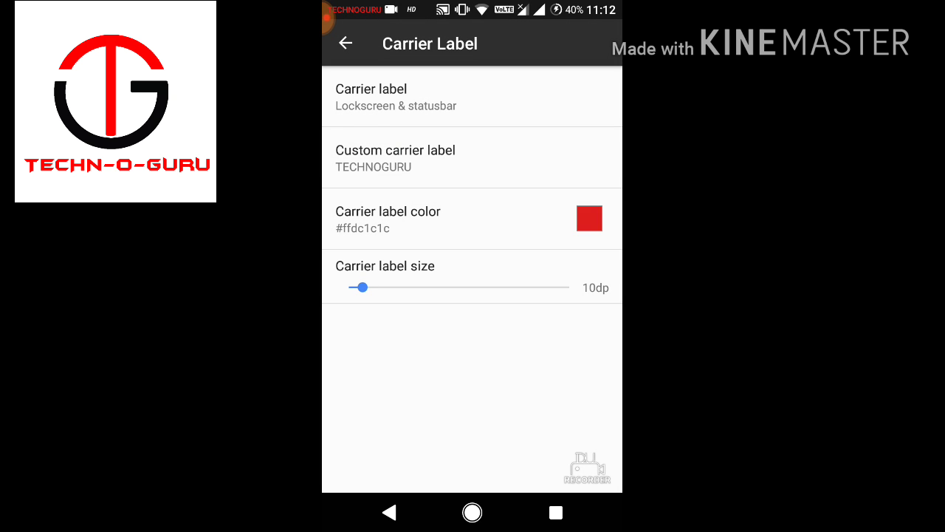
{"action": "left_click", "coordinate": [390, 512]}
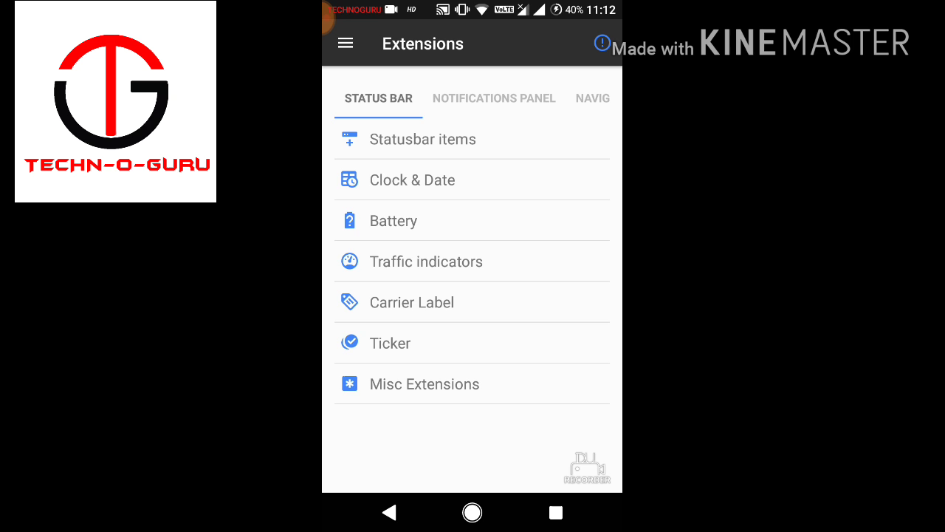
- View the Battery status bar options, then return to the main Settings list
{"action": "left_click", "coordinate": [394, 221]}
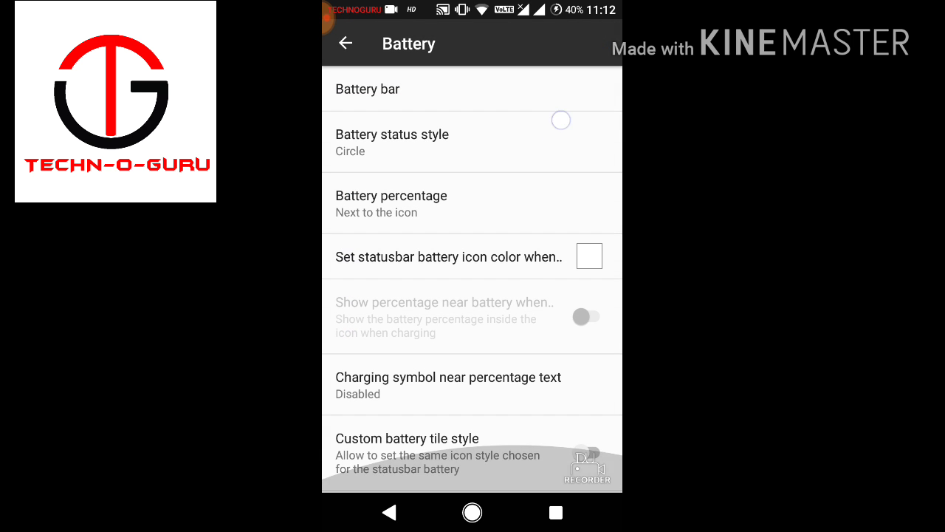
{"action": "left_click_drag", "start_coordinate": [561, 115], "coordinate": [531, 335]}
{"action": "left_click", "coordinate": [390, 512]}
{"action": "left_click", "coordinate": [389, 512]}
- Review the SIM cards settings and go back to the Settings list
{"action": "left_click_drag", "start_coordinate": [443, 244], "coordinate": [443, 429]}
{"action": "mouse_move", "coordinate": [487, 281]}
{"action": "left_mouse_down"}
{"action": "mouse_move", "coordinate": [443, 421]}
{"action": "mouse_move", "coordinate": [599, 96]}
{"action": "left_mouse_up"}
{"action": "left_click_drag", "start_coordinate": [458, 266], "coordinate": [460, 438]}
{"action": "left_click", "coordinate": [483, 211]}
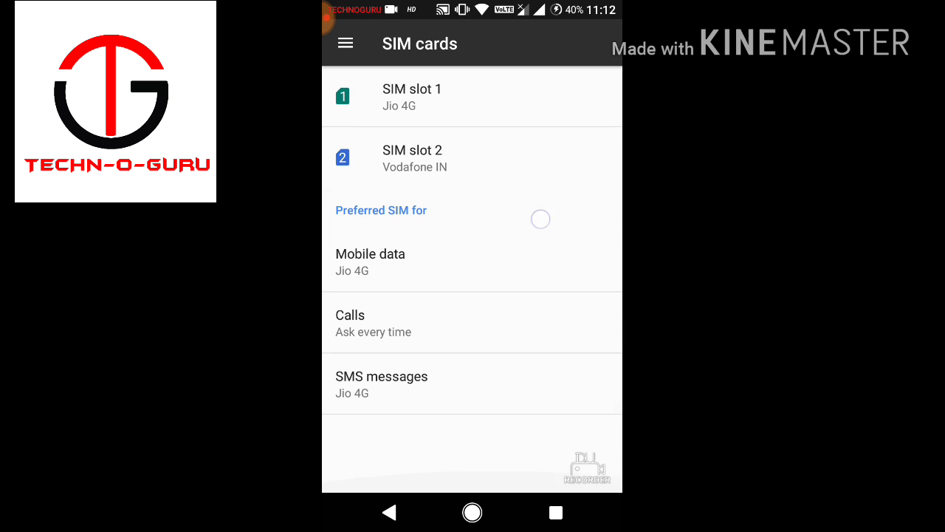
{"action": "left_click_drag", "start_coordinate": [558, 184], "coordinate": [540, 145]}
{"action": "left_click_drag", "start_coordinate": [443, 89], "coordinate": [536, 100]}
{"action": "left_click", "coordinate": [389, 511]}
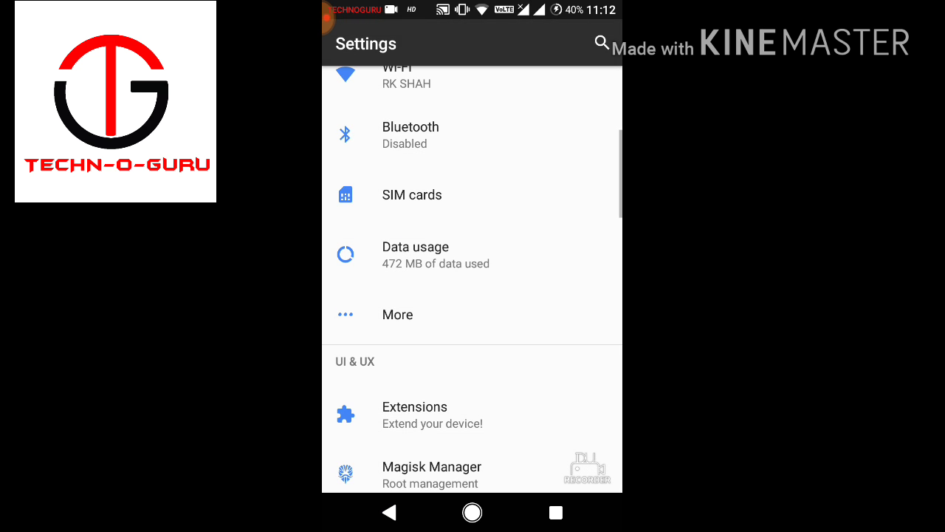
- Pull down the notification shade, then go to the home screen
{"action": "mouse_move", "coordinate": [556, 12]}
{"action": "left_mouse_down"}
{"action": "mouse_move", "coordinate": [564, 289]}
{"action": "mouse_move", "coordinate": [561, 243]}
{"action": "left_mouse_up"}
{"action": "mouse_move", "coordinate": [561, 11]}
{"action": "left_mouse_down"}
{"action": "mouse_move", "coordinate": [561, 243]}
{"action": "mouse_move", "coordinate": [563, 38]}
{"action": "left_mouse_up"}
{"action": "left_click", "coordinate": [389, 511]}
- Reopen Settings from the recent apps overview
{"action": "left_click", "coordinate": [574, 527]}
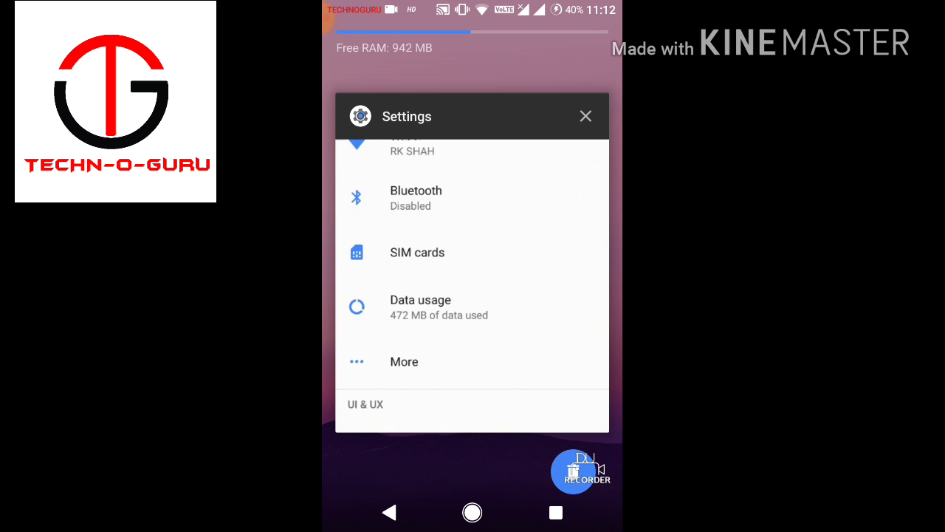
{"action": "left_click", "coordinate": [530, 315]}
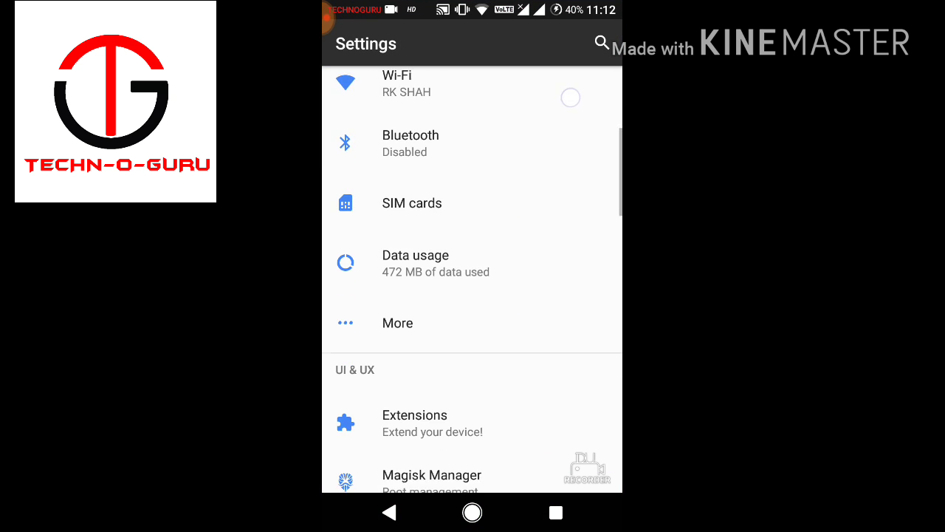
{"action": "scroll", "coordinate": [570, 97], "scroll_direction": "down", "scroll_amount": 5}
{"action": "mouse_move", "coordinate": [519, 317]}
{"action": "left_mouse_down"}
{"action": "mouse_move", "coordinate": [545, 235]}
{"action": "mouse_move", "coordinate": [533, 266]}
{"action": "left_mouse_up"}
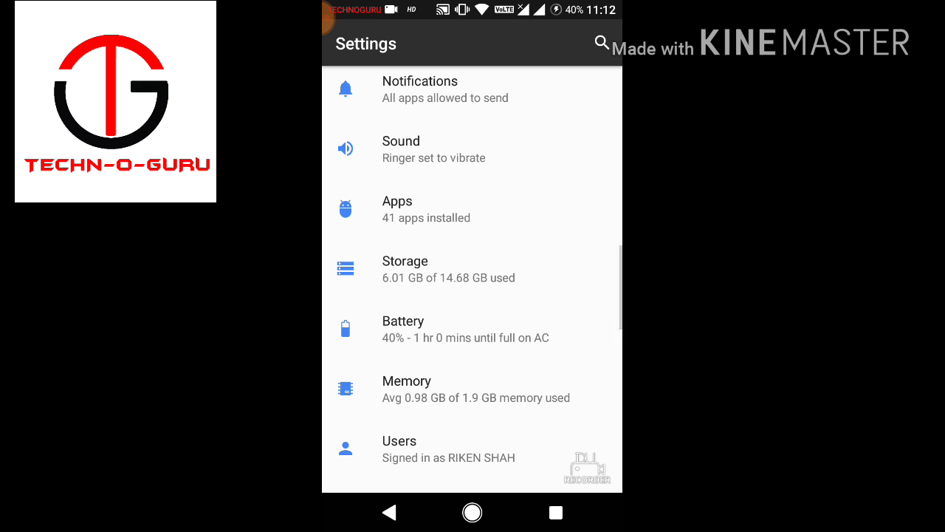
- Review Battery usage and its History details (40%, about 11 hours left)
{"action": "left_click", "coordinate": [500, 327]}
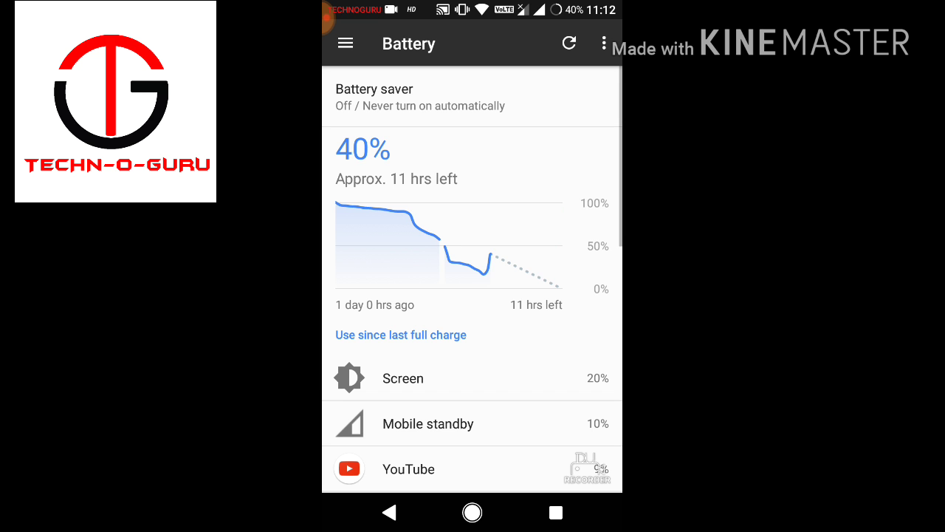
{"action": "left_click", "coordinate": [517, 239]}
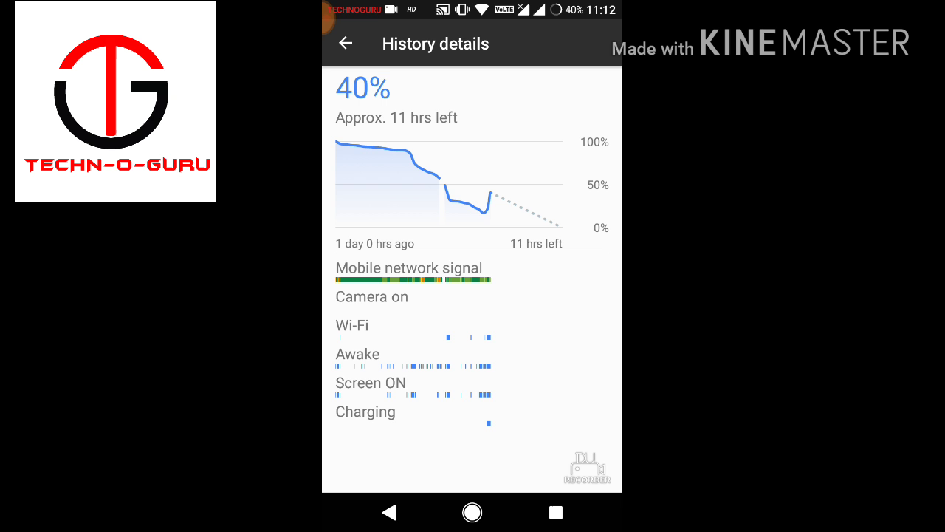
{"action": "left_click", "coordinate": [389, 511]}
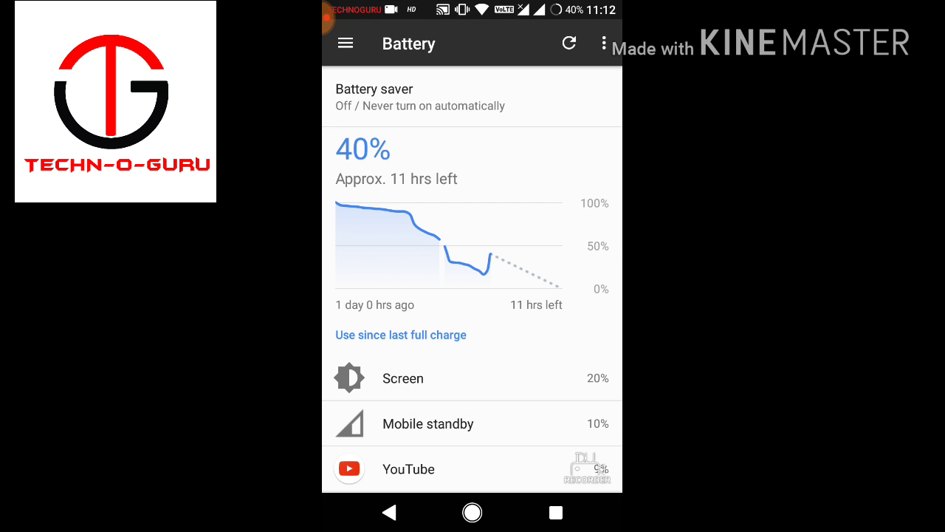
{"action": "left_click", "coordinate": [389, 512]}
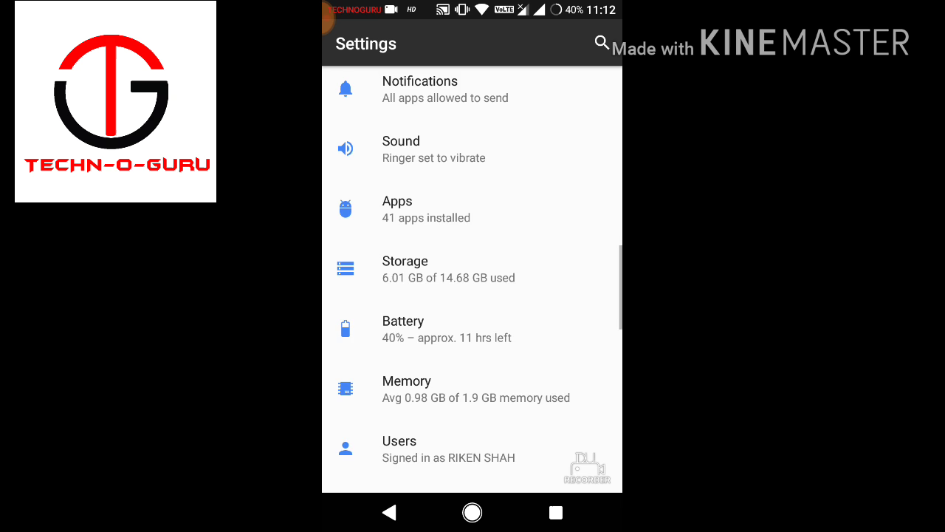
{"action": "mouse_move", "coordinate": [539, 418]}
{"action": "left_mouse_down"}
{"action": "mouse_move", "coordinate": [529, 310]}
{"action": "mouse_move", "coordinate": [549, 233]}
{"action": "left_mouse_up"}
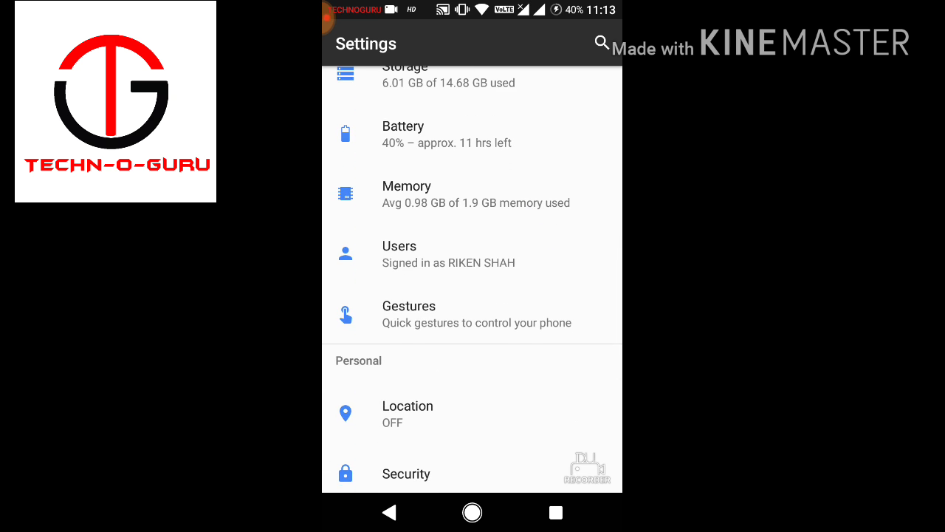
- Dismiss Settings from recent apps and peek at the Google feed
{"action": "left_click", "coordinate": [389, 512]}
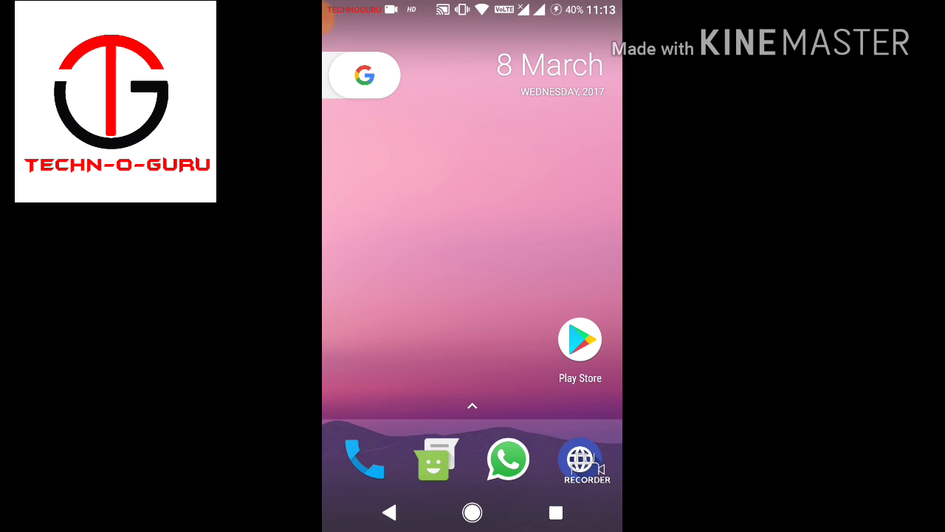
{"action": "left_click", "coordinate": [556, 512]}
{"action": "left_click_drag", "start_coordinate": [509, 344], "coordinate": [621, 344]}
{"action": "mouse_move", "coordinate": [488, 205]}
{"action": "left_mouse_down"}
{"action": "mouse_move", "coordinate": [581, 217]}
{"action": "mouse_move", "coordinate": [584, 124]}
{"action": "mouse_move", "coordinate": [576, 384]}
{"action": "left_mouse_up"}
{"action": "left_click_drag", "start_coordinate": [602, 279], "coordinate": [465, 274]}
- Put the home screen into edit overview and glance at launcher settings
{"action": "left_click", "coordinate": [494, 299]}
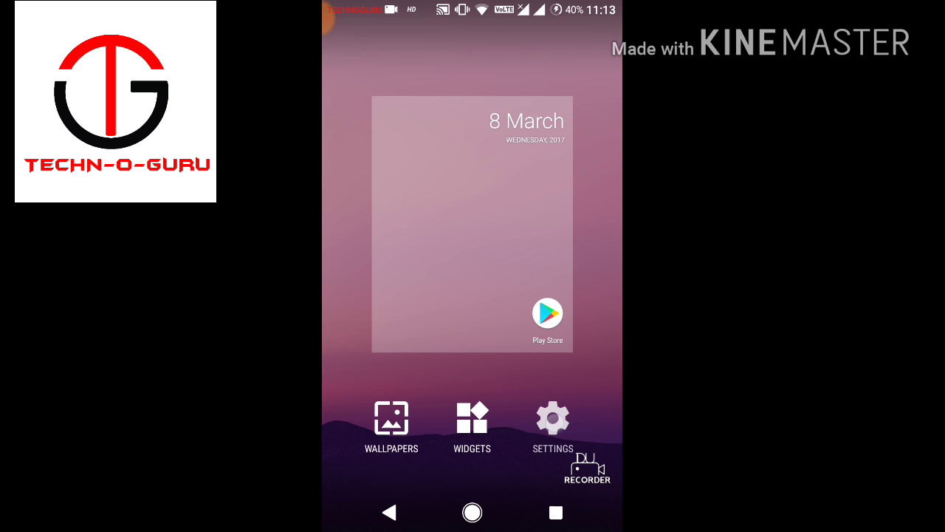
{"action": "left_click", "coordinate": [553, 419]}
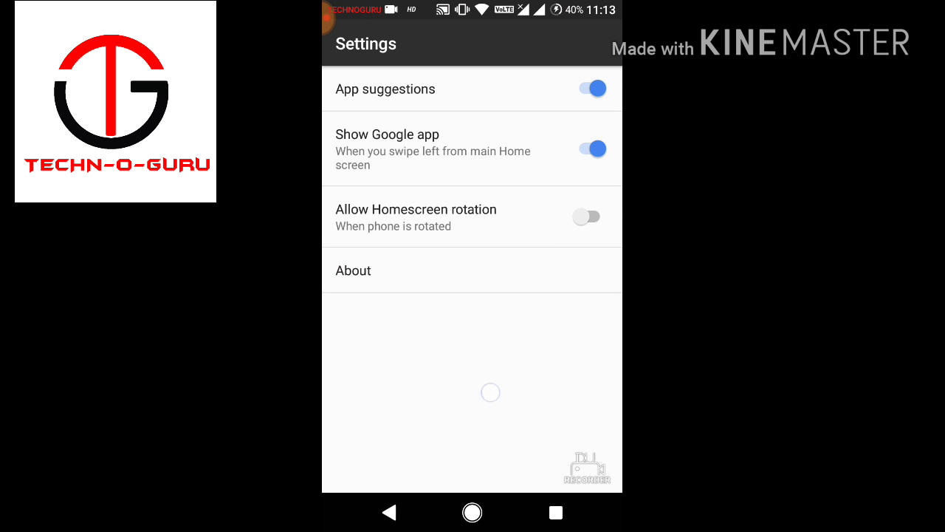
{"action": "left_click", "coordinate": [389, 512]}
- Browse the Earth and Landscapes wallpaper collections
{"action": "left_click", "coordinate": [392, 419]}
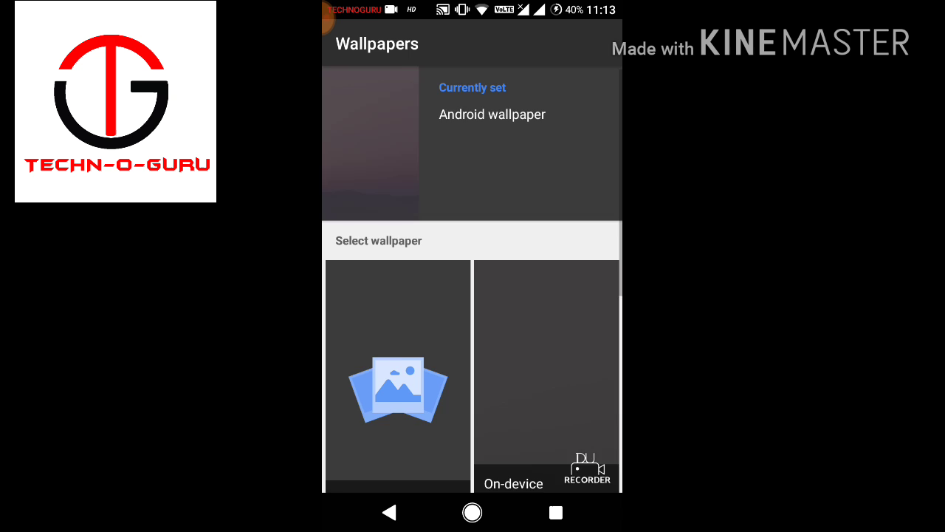
{"action": "left_click_drag", "start_coordinate": [517, 369], "coordinate": [517, 185]}
{"action": "left_click_drag", "start_coordinate": [502, 310], "coordinate": [502, 111]}
{"action": "left_click_drag", "start_coordinate": [580, 248], "coordinate": [581, 97]}
{"action": "left_click_drag", "start_coordinate": [558, 185], "coordinate": [557, 381]}
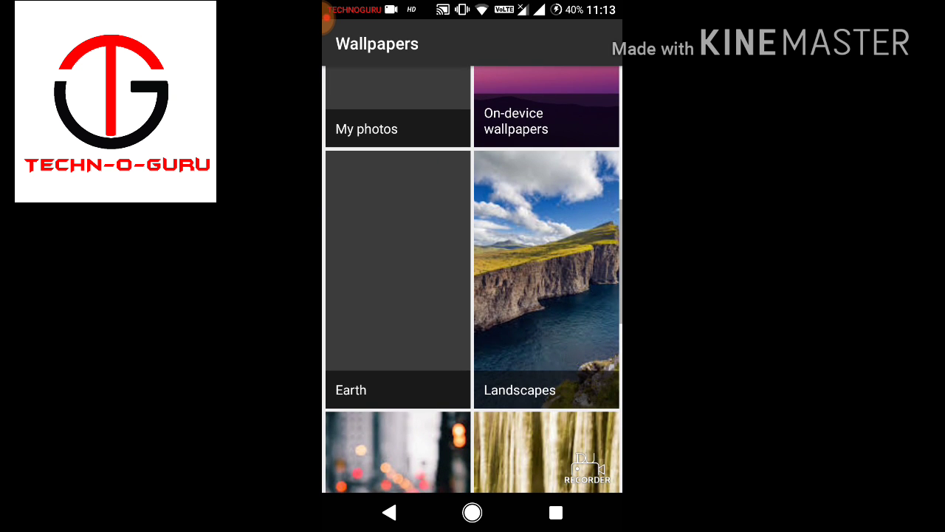
{"action": "left_click", "coordinate": [406, 274]}
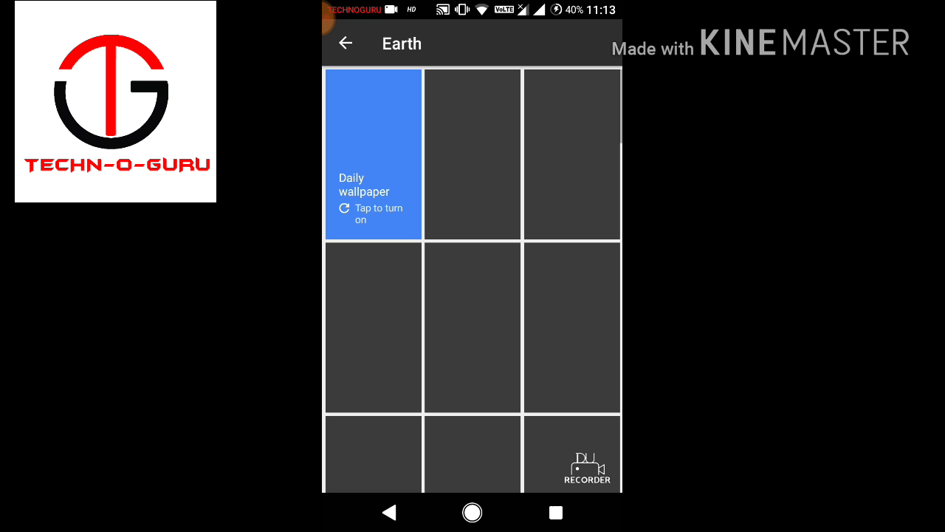
{"action": "scroll", "coordinate": [473, 280], "scroll_direction": "down", "scroll_amount": 10}
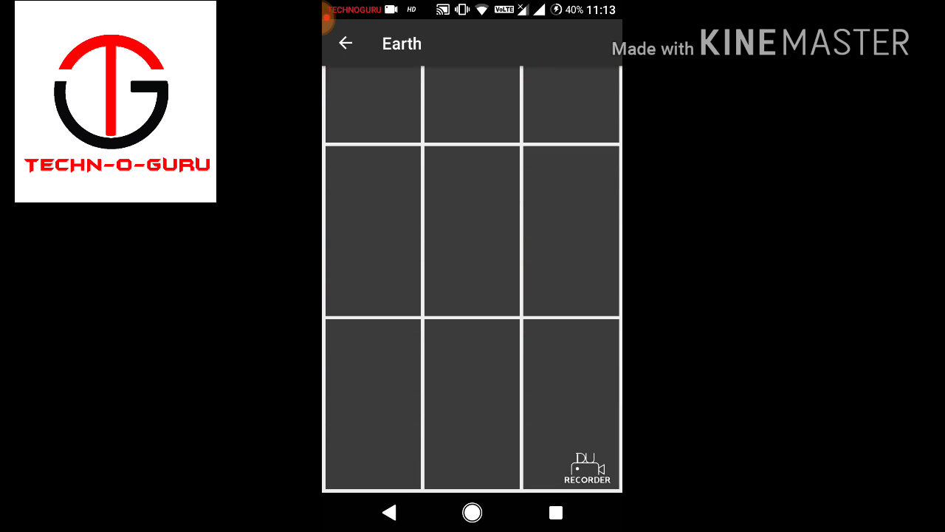
{"action": "left_click", "coordinate": [389, 512]}
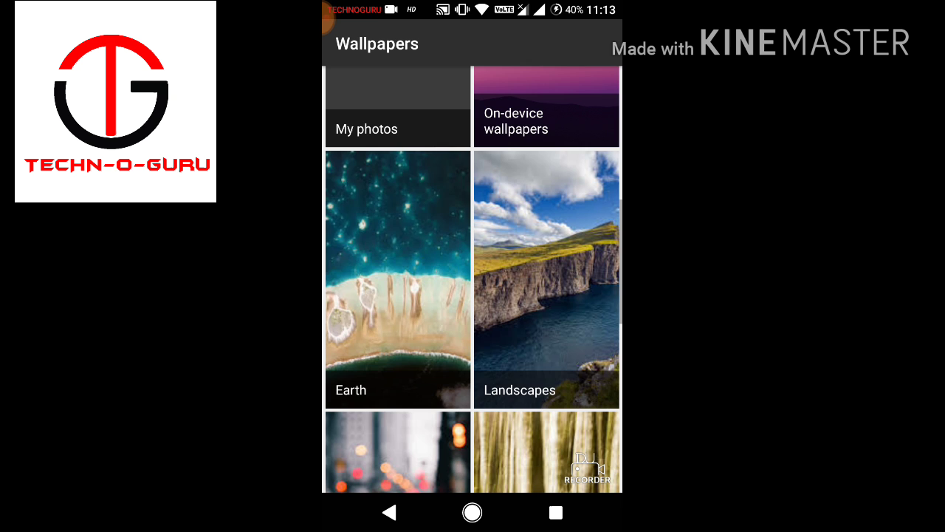
{"action": "left_click", "coordinate": [558, 315]}
{"action": "scroll", "coordinate": [473, 296], "scroll_direction": "down", "scroll_amount": 5}
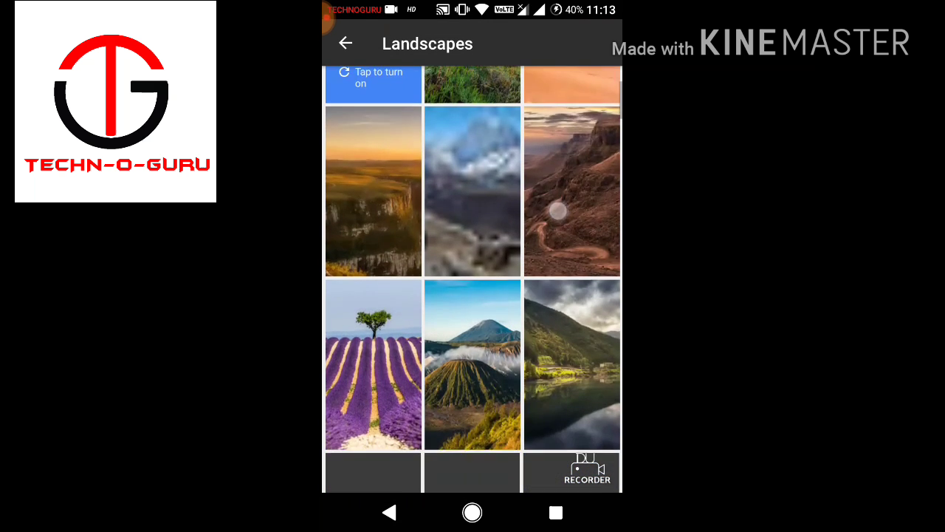
{"action": "left_click", "coordinate": [389, 513]}
- Browse the AEXPapers collection through the Starwars and Watchdog wallpapers
{"action": "scroll", "coordinate": [546, 296], "scroll_direction": "down", "scroll_amount": 5}
{"action": "scroll", "coordinate": [547, 295], "scroll_direction": "down", "scroll_amount": 5}
{"action": "scroll", "coordinate": [547, 142], "scroll_direction": "down", "scroll_amount": 2}
{"action": "scroll", "coordinate": [559, 295], "scroll_direction": "up", "scroll_amount": 4}
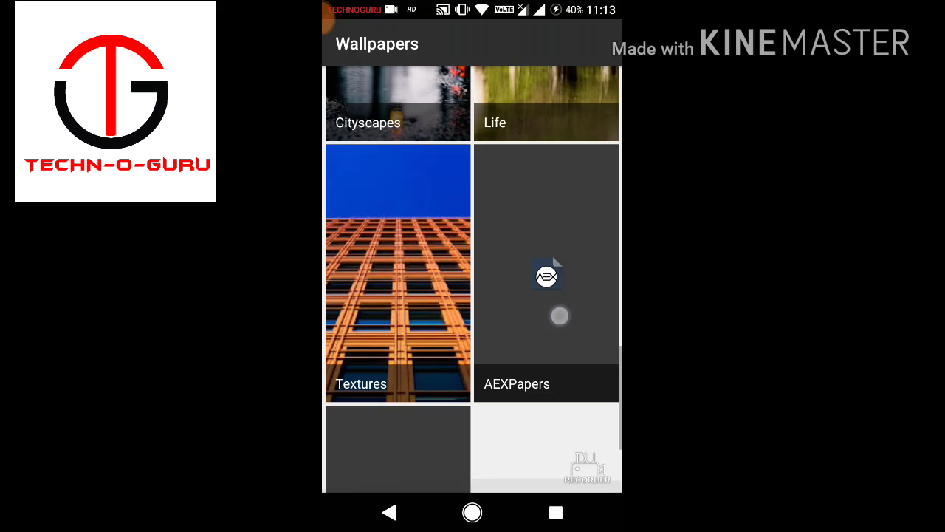
{"action": "left_click", "coordinate": [551, 295]}
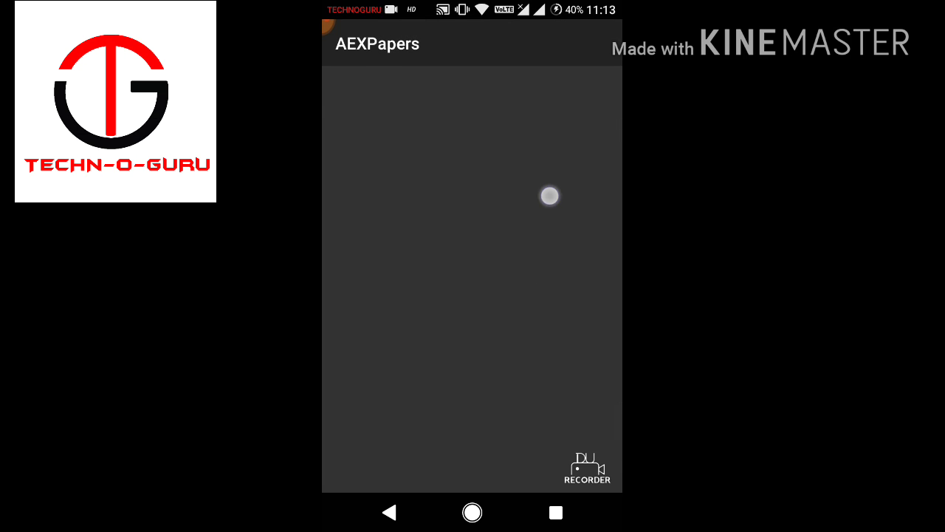
{"action": "left_click_drag", "start_coordinate": [551, 277], "coordinate": [460, 347]}
{"action": "left_click_drag", "start_coordinate": [550, 335], "coordinate": [399, 335]}
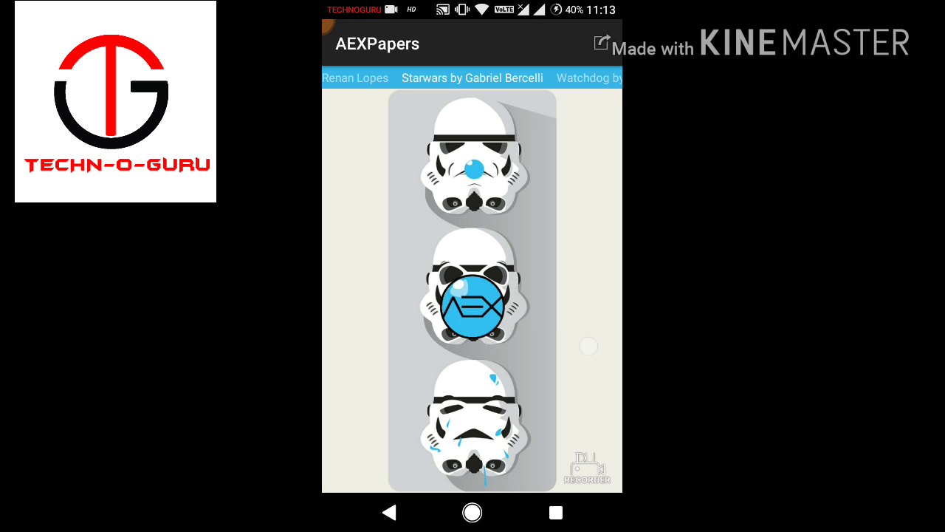
{"action": "left_click_drag", "start_coordinate": [551, 295], "coordinate": [413, 295]}
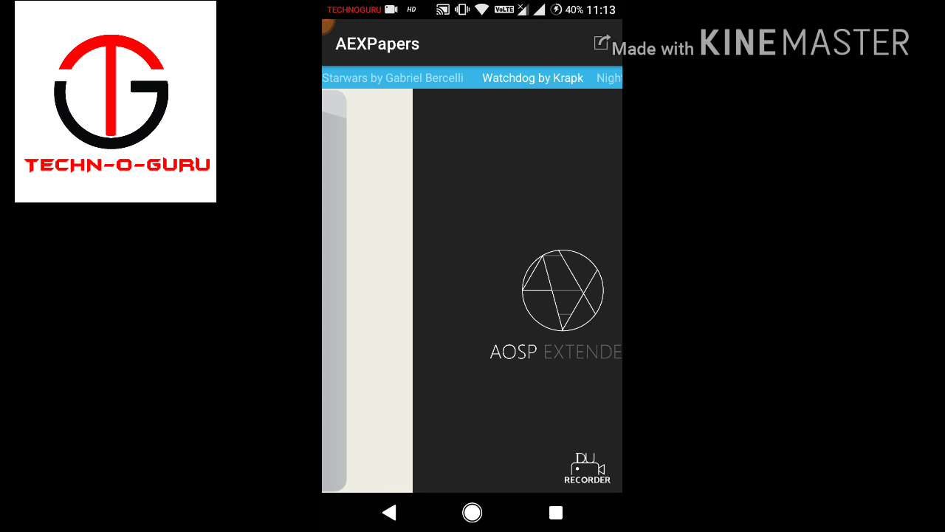
{"action": "left_click_drag", "start_coordinate": [423, 354], "coordinate": [419, 355]}
{"action": "left_click", "coordinate": [389, 512]}
- Leave the wallpaper picker without changing the wallpaper
{"action": "scroll", "coordinate": [473, 295], "scroll_direction": "up", "scroll_amount": 5}
{"action": "scroll", "coordinate": [472, 295], "scroll_direction": "up", "scroll_amount": 5}
{"action": "scroll", "coordinate": [517, 332], "scroll_direction": "down", "scroll_amount": 5}
{"action": "left_click", "coordinate": [389, 512]}
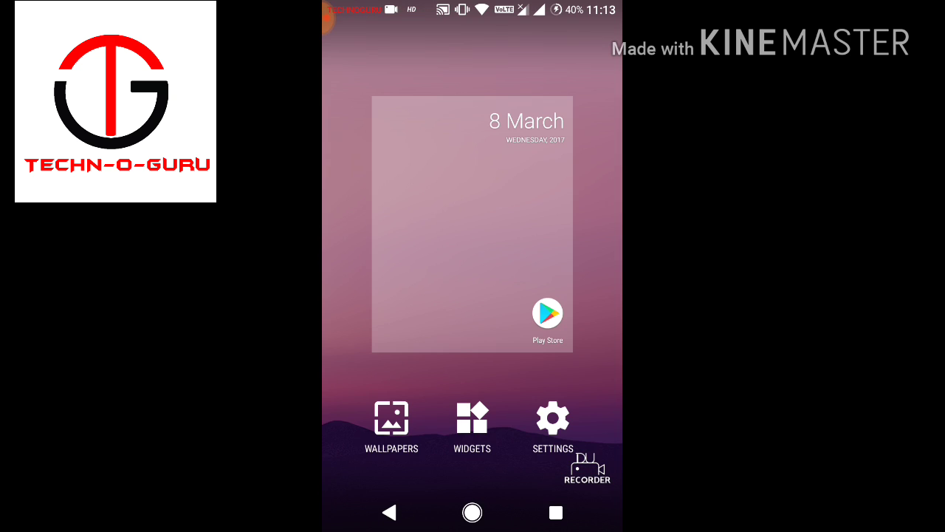
- Return to the home screen, check the notification shade, and swipe up to the app drawer
{"action": "left_click", "coordinate": [473, 221]}
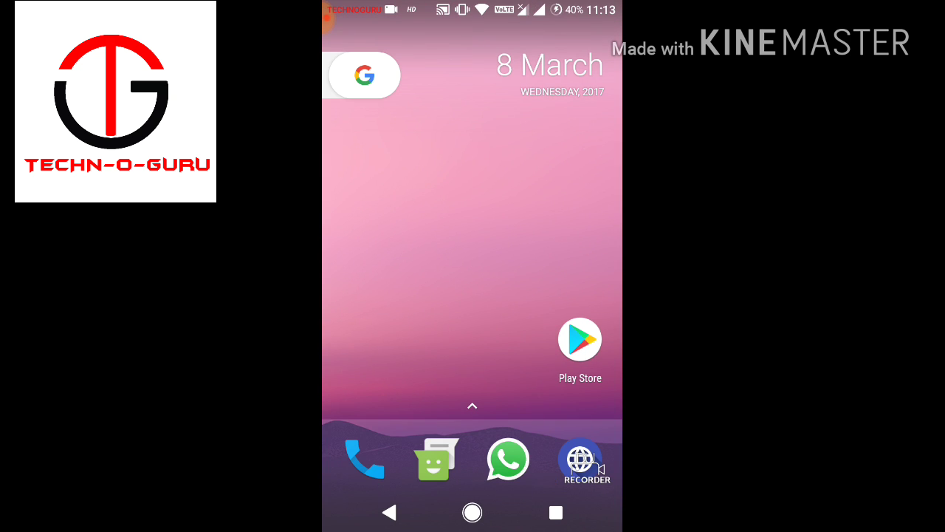
{"action": "left_click_drag", "start_coordinate": [327, 18], "coordinate": [332, 295]}
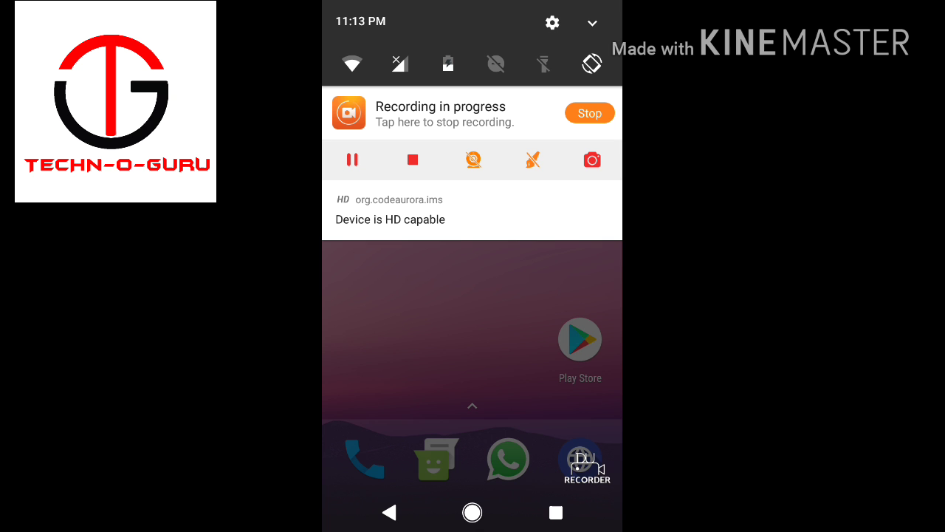
{"action": "left_click", "coordinate": [458, 256]}
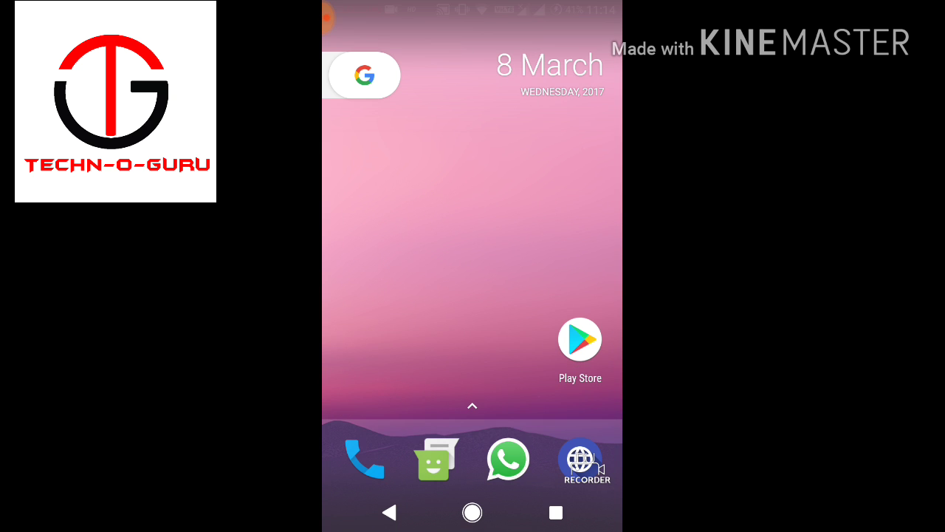
{"action": "left_click_drag", "start_coordinate": [472, 8], "coordinate": [472, 296]}
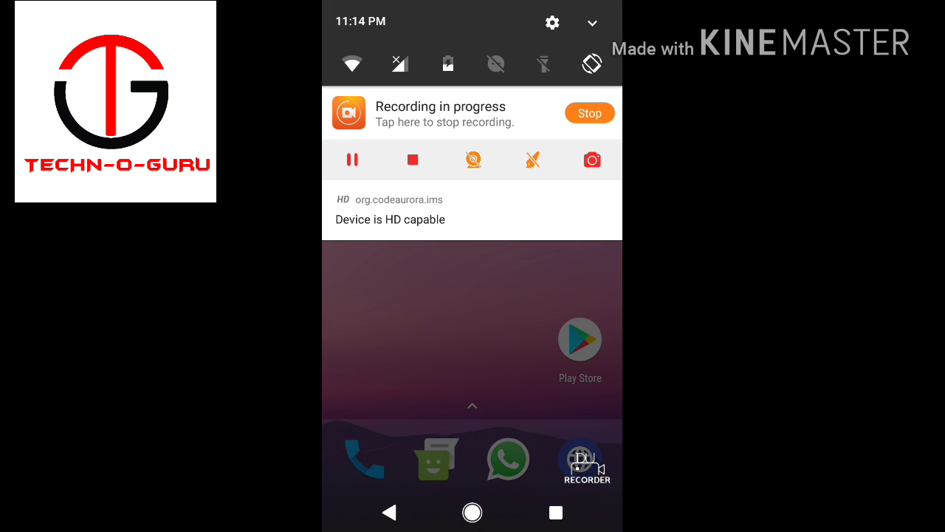
{"action": "left_click", "coordinate": [545, 171]}
{"action": "left_click", "coordinate": [482, 270]}
{"action": "left_click_drag", "start_coordinate": [488, 231], "coordinate": [488, 74]}
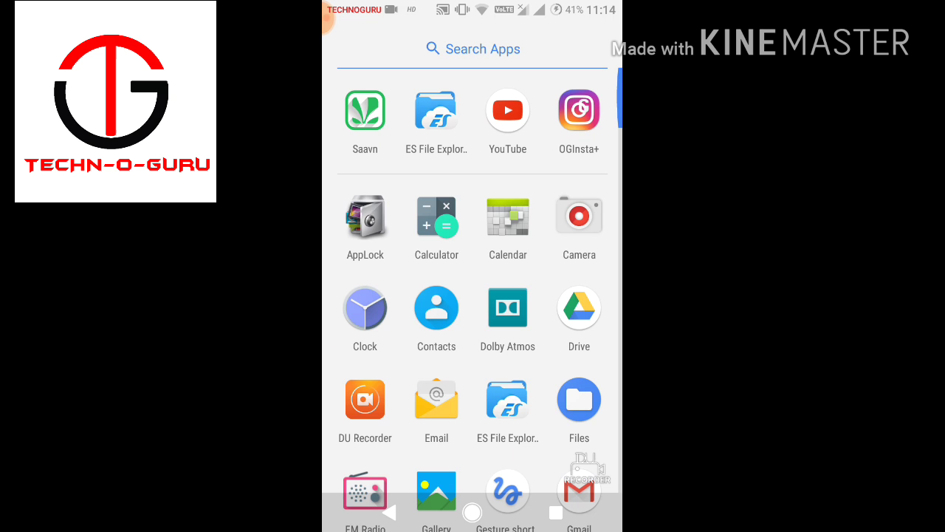
{"action": "left_click_drag", "start_coordinate": [473, 369], "coordinate": [472, 185]}
{"action": "left_click_drag", "start_coordinate": [473, 370], "coordinate": [472, 221]}
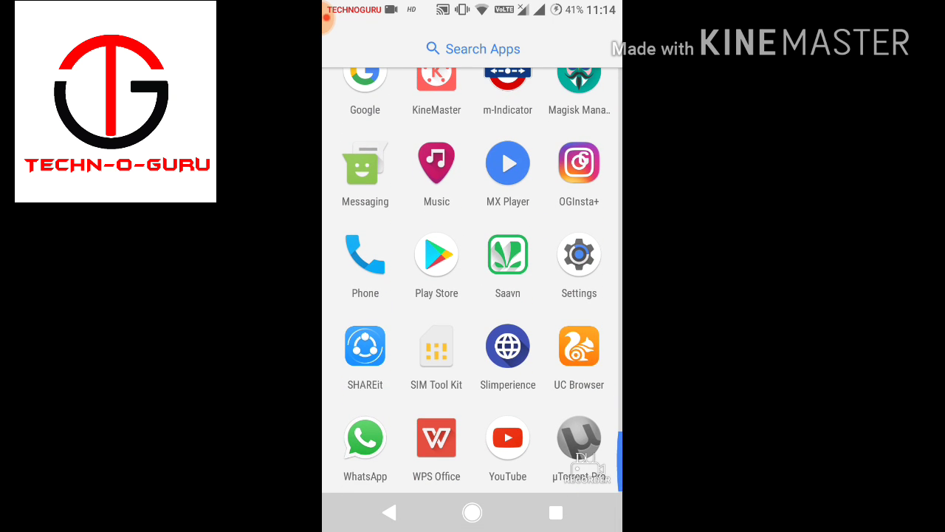
- Open Music and view its empty Albums, Artists and Playlists tabs, then return to the drawer
{"action": "left_click", "coordinate": [443, 167]}
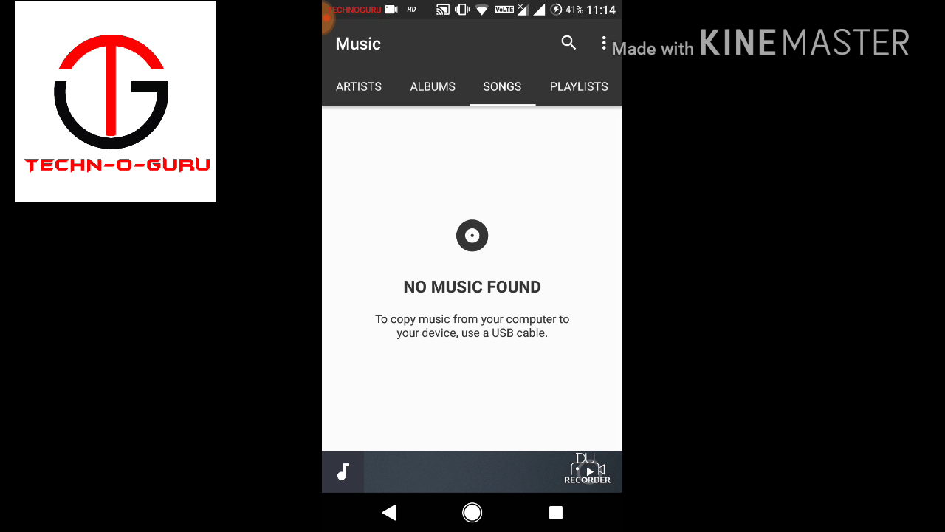
{"action": "left_click", "coordinate": [433, 86]}
{"action": "left_click", "coordinate": [359, 86]}
{"action": "left_click", "coordinate": [591, 88]}
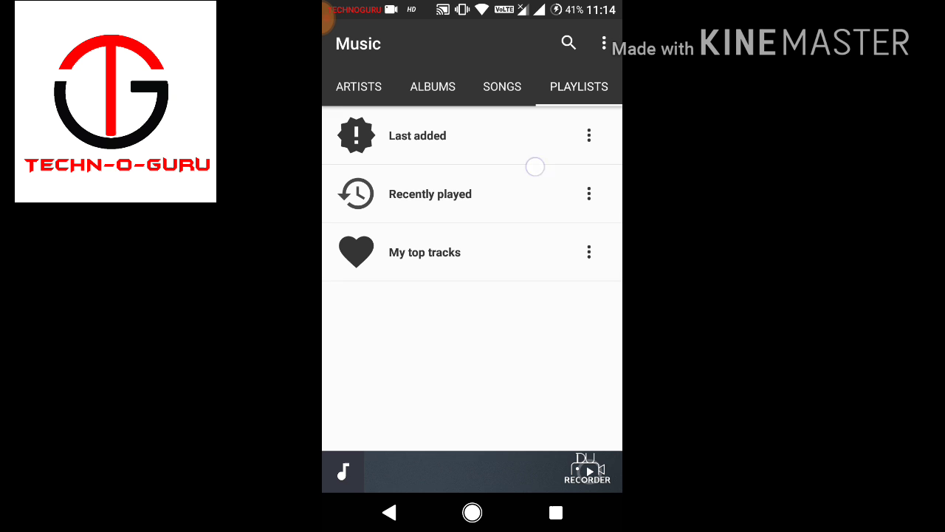
{"action": "left_click", "coordinate": [389, 513]}
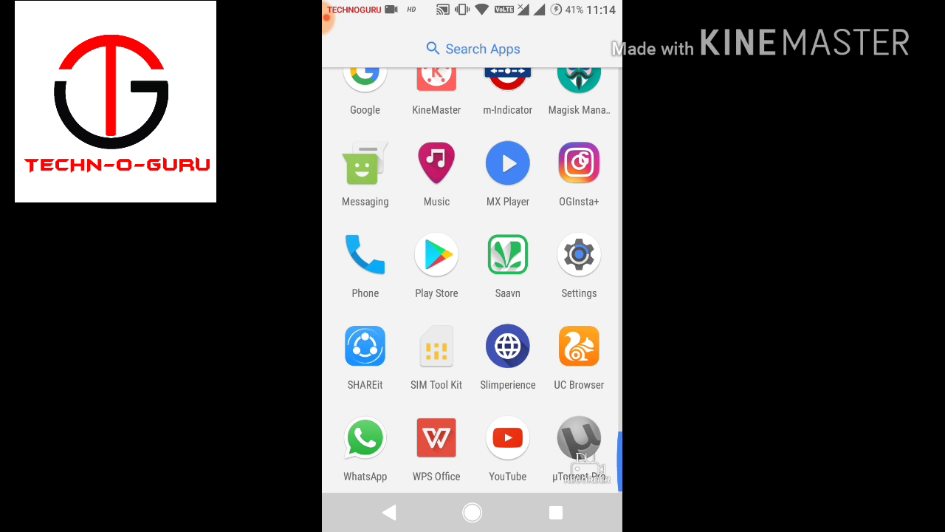
{"action": "scroll", "coordinate": [473, 296], "scroll_direction": "up", "scroll_amount": 3}
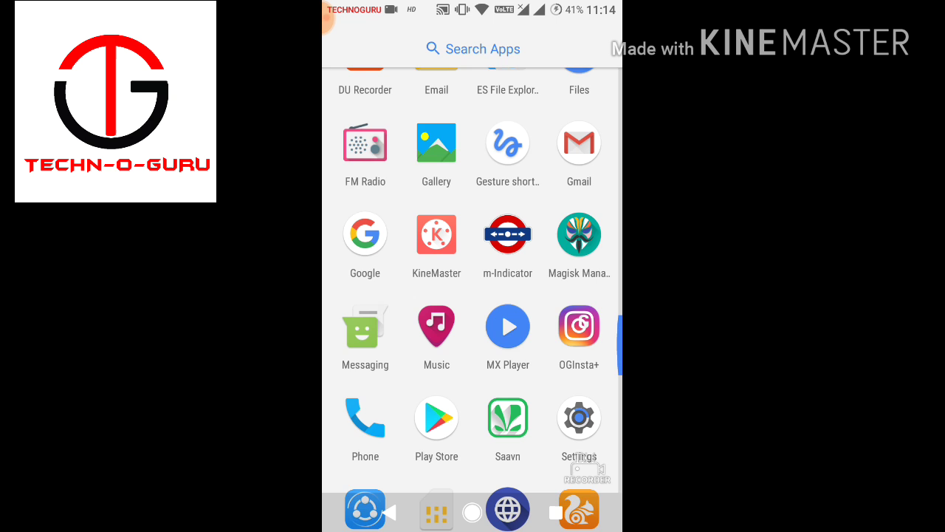
{"action": "scroll", "coordinate": [538, 222], "scroll_direction": "down", "scroll_amount": 3}
{"action": "scroll", "coordinate": [554, 369], "scroll_direction": "up", "scroll_amount": 3}
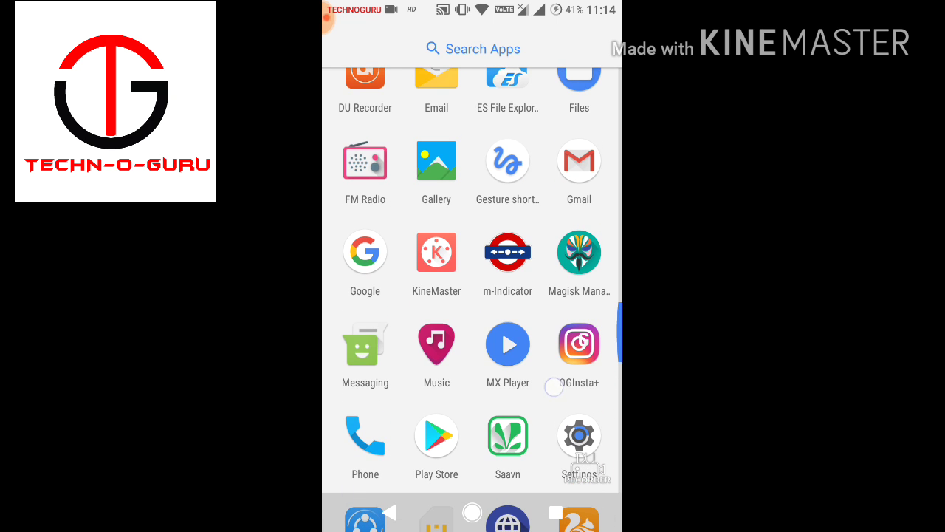
- Review Gesture shortcuts, toggling Pick-up on and off, then pull down the notification shade from home
{"action": "left_click", "coordinate": [508, 161]}
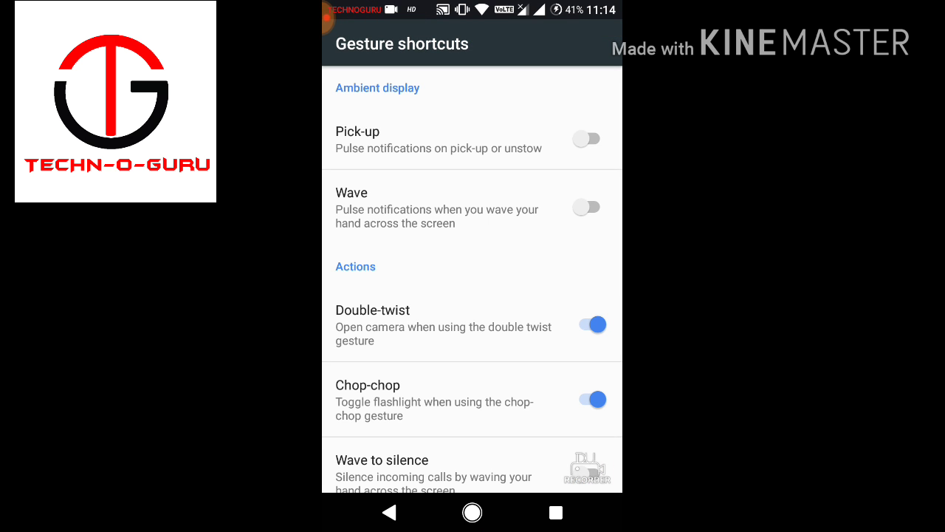
{"action": "left_click", "coordinate": [587, 138]}
{"action": "scroll", "coordinate": [546, 221], "scroll_direction": "down", "scroll_amount": 2}
{"action": "scroll", "coordinate": [546, 196], "scroll_direction": "down", "scroll_amount": 3}
{"action": "scroll", "coordinate": [539, 237], "scroll_direction": "up", "scroll_amount": 5}
{"action": "left_click", "coordinate": [390, 512]}
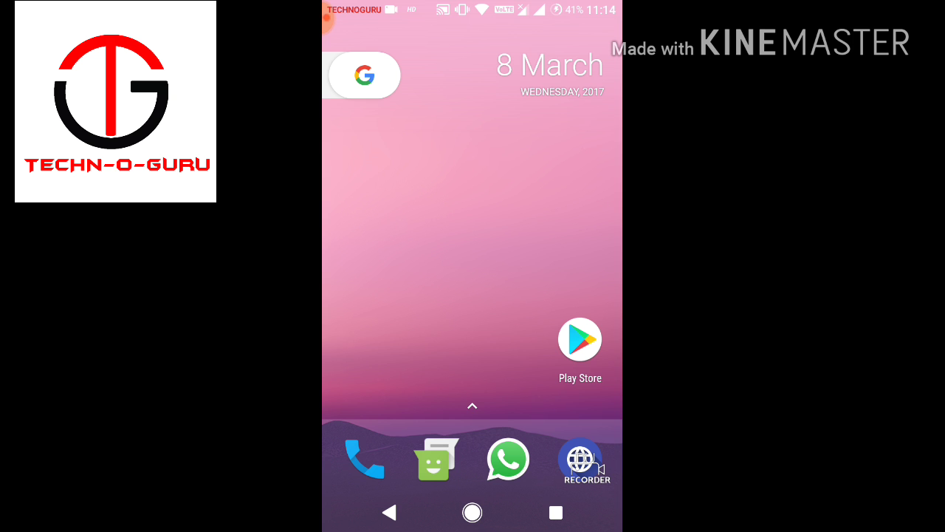
{"action": "left_click_drag", "start_coordinate": [328, 21], "coordinate": [332, 266]}
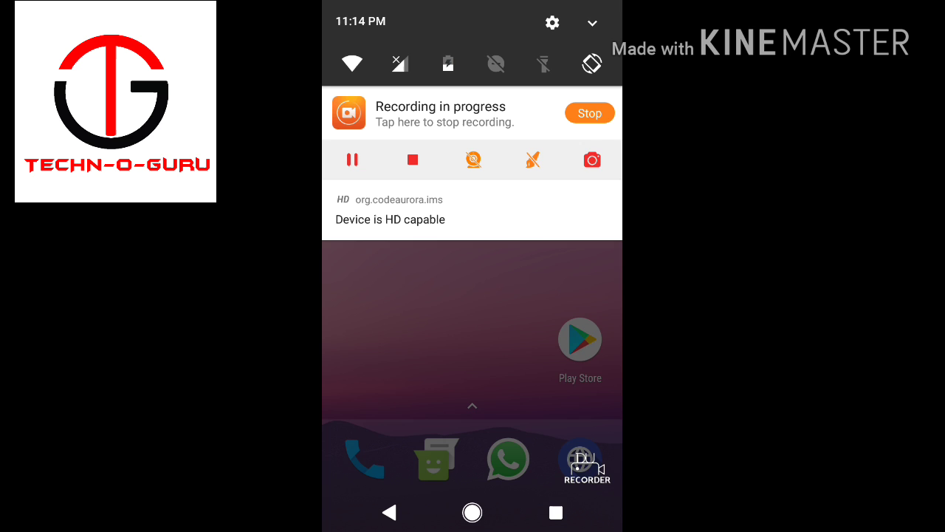